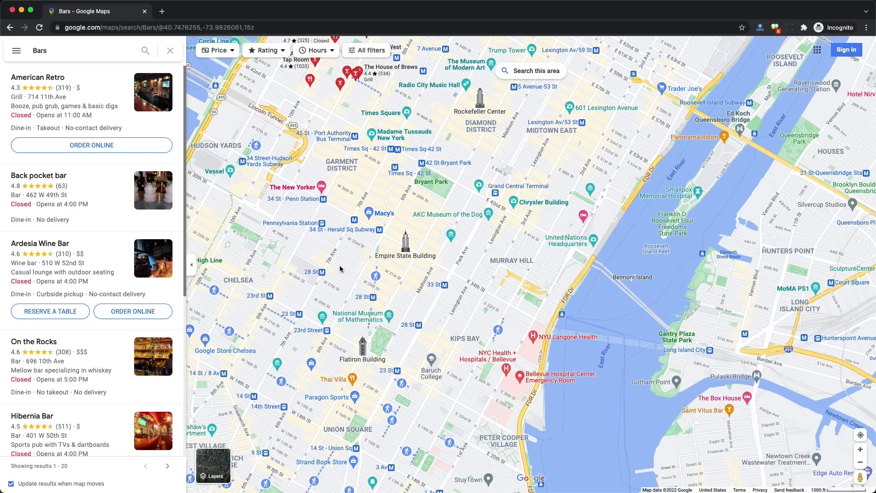
Step: Pan the Bars map from Midtown down to lower Manhattan to refresh the results list
drag(344, 299, 350, 245)
mouse_move(321, 331)
mouse_down()
mouse_move(353, 254)
mouse_move(370, 71)
mouse_up()
drag(308, 296, 399, 251)
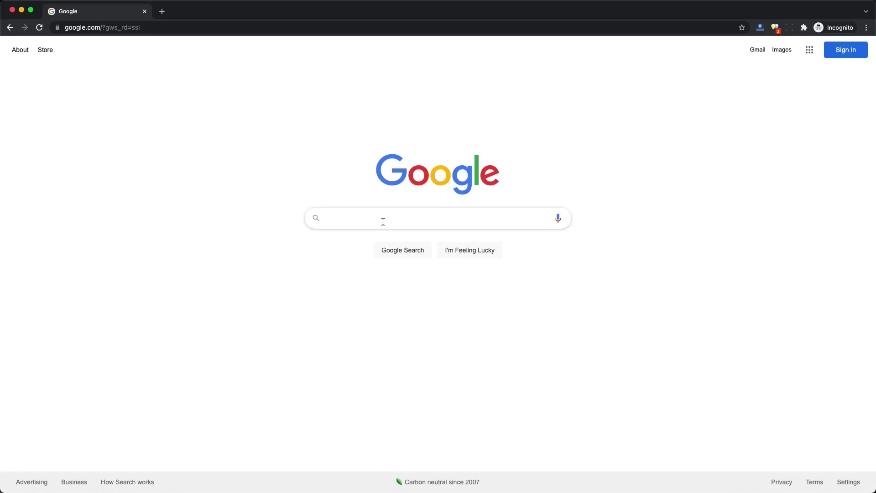
Step: Search Google for 'scrape google maps' and open the YouTube tutorial result
text(scrape google map)
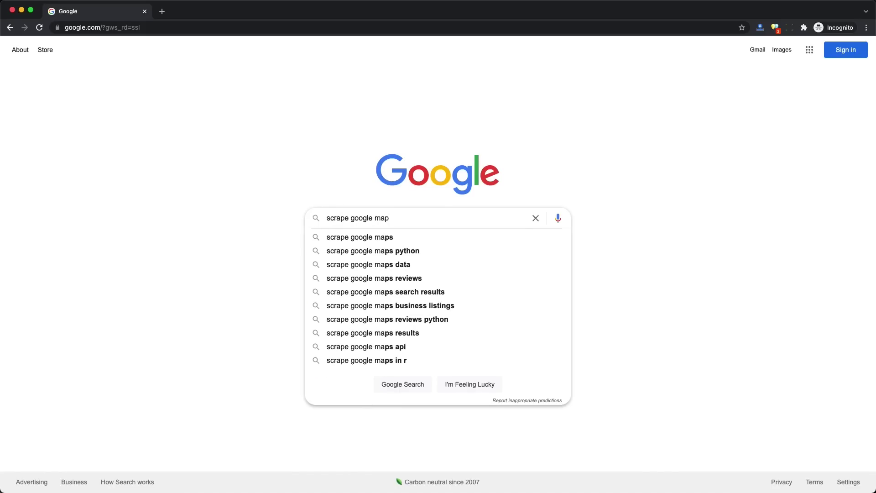
text(s)
key(Return)
click(119, 137)
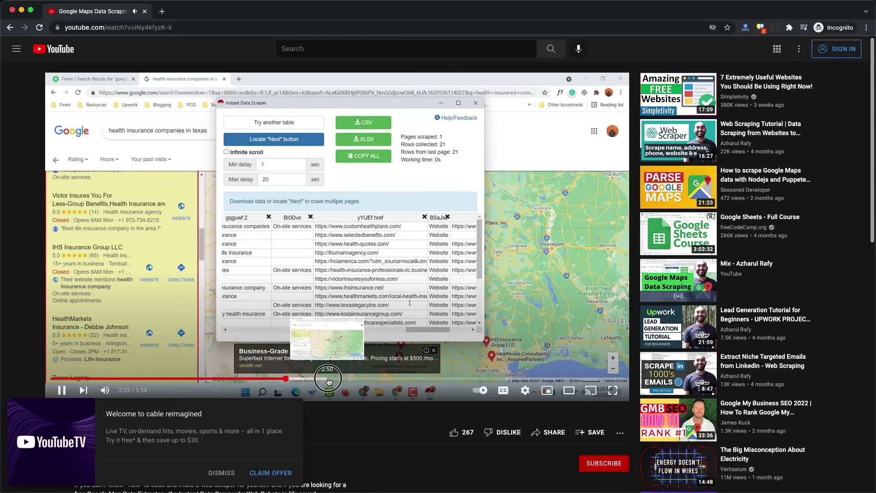
Step: Seek the tutorial ahead to the Instant Data Scraper table of scraped results
click(329, 379)
click(366, 379)
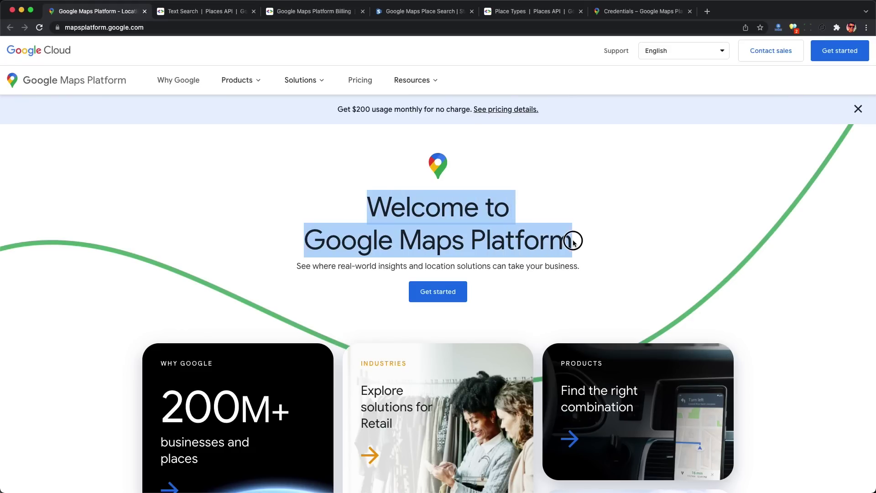
Step: Scroll the Google Maps Platform homepage down to the $200 free monthly usage offer and highlight it
click(573, 239)
scroll(552, 221, down, 2)
scroll(554, 222, down, 6)
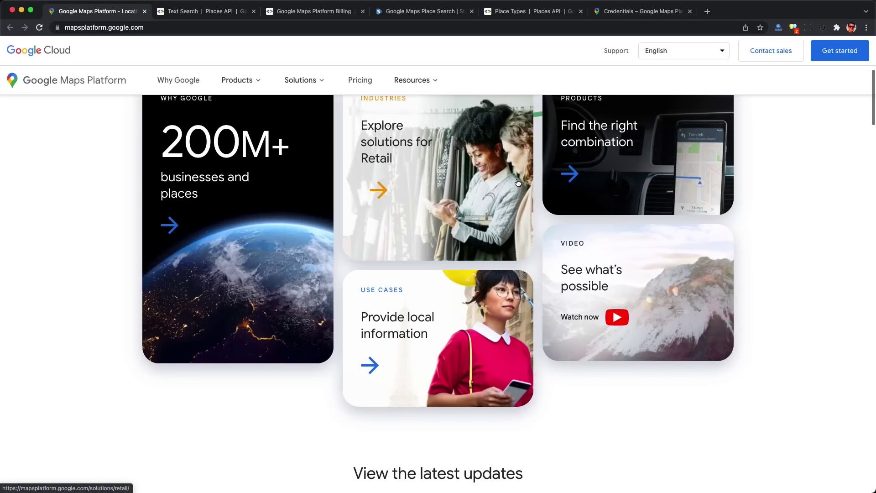
scroll(462, 368, down, 6)
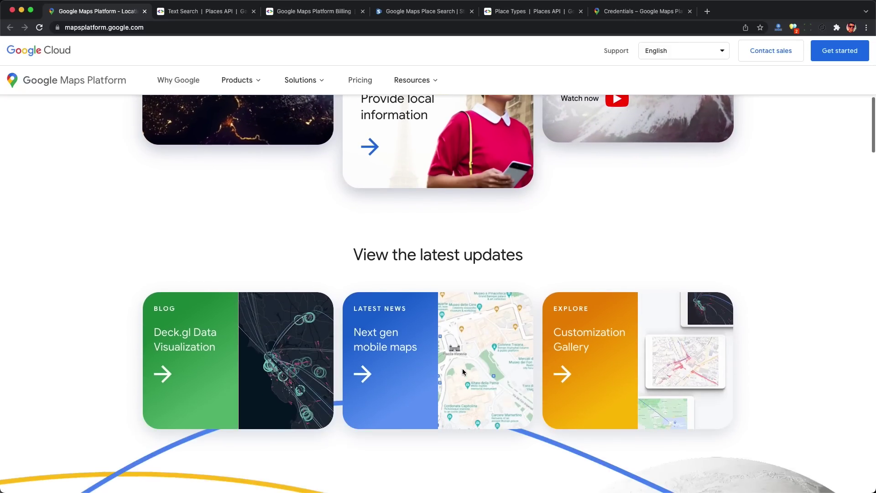
scroll(463, 372, down, 15)
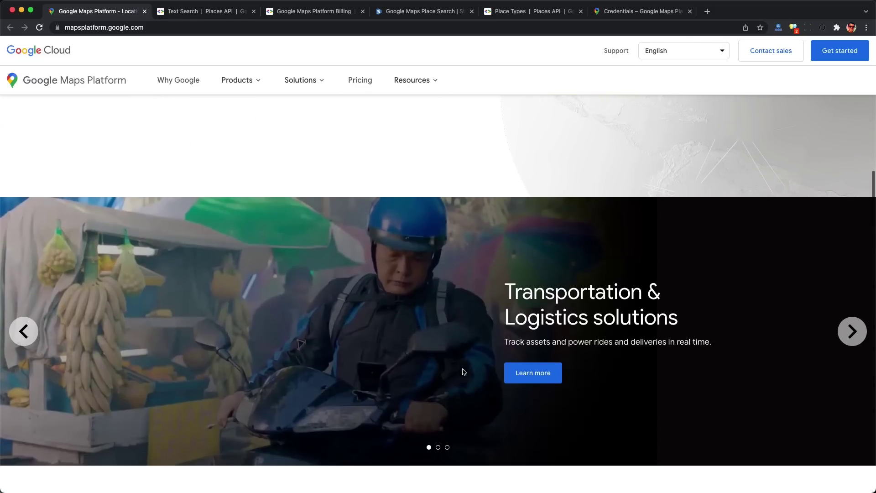
scroll(462, 372, down, 20)
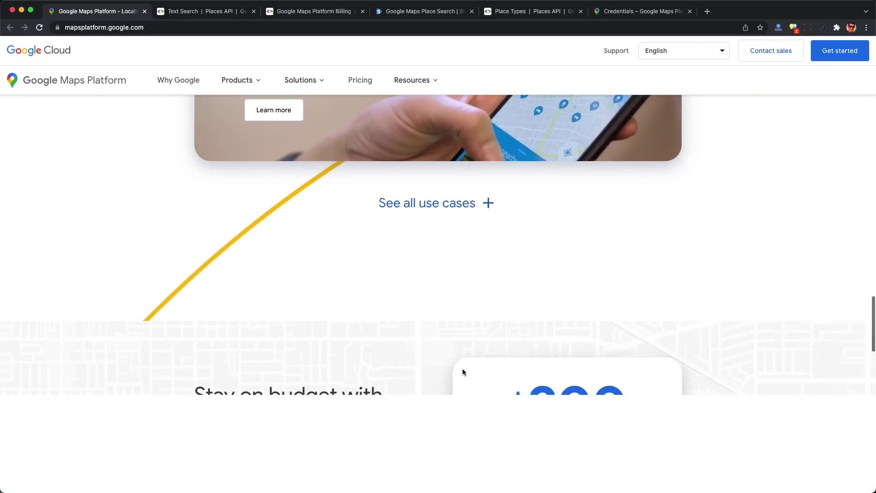
drag(508, 246, 620, 302)
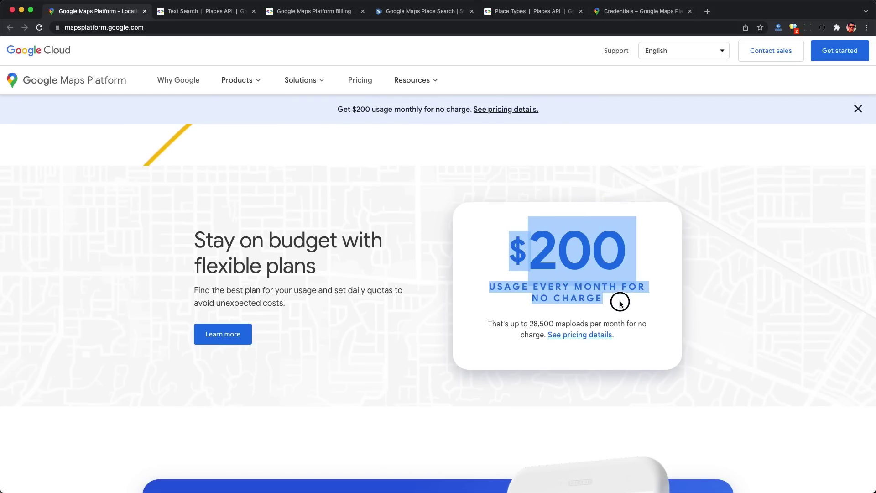
click(495, 206)
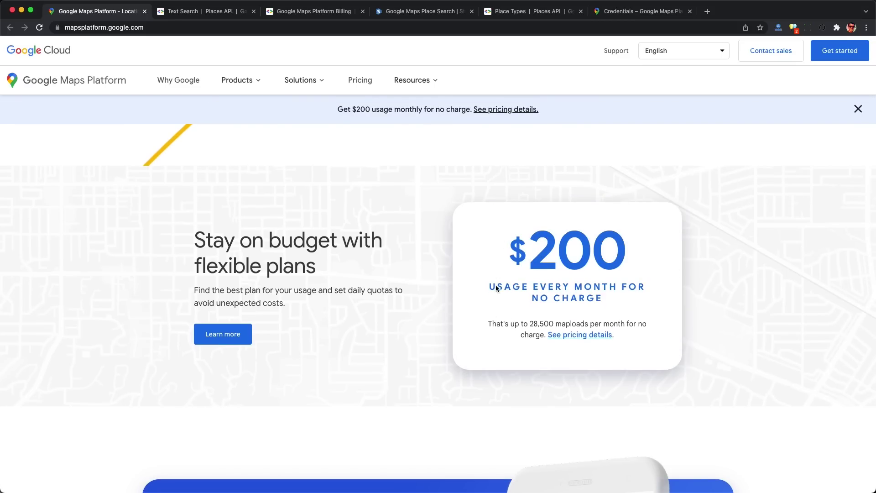
Step: Switch to the Places API docs, note the billing prerequisite, and open the Place Search guide
key(ctrl+Tab)
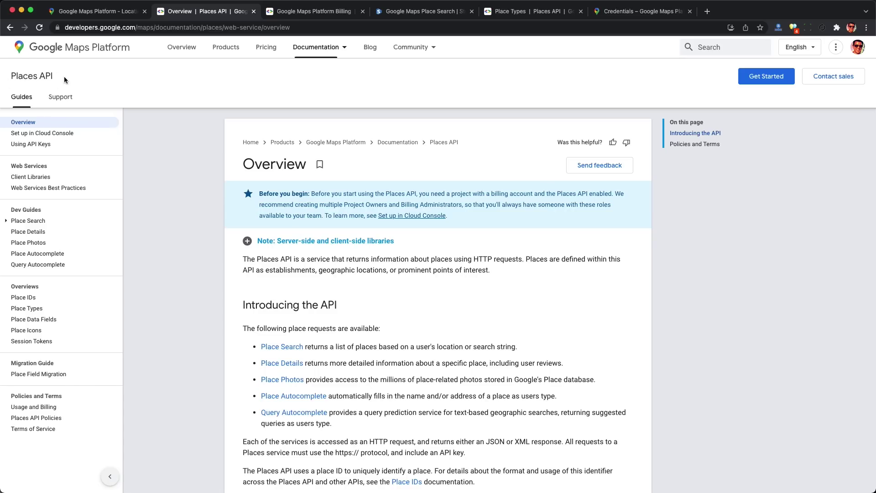
drag(312, 194, 449, 211)
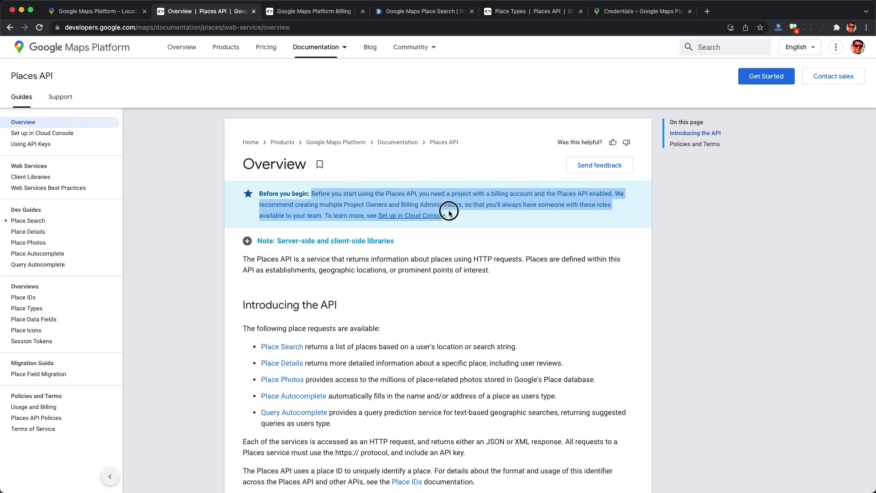
click(452, 215)
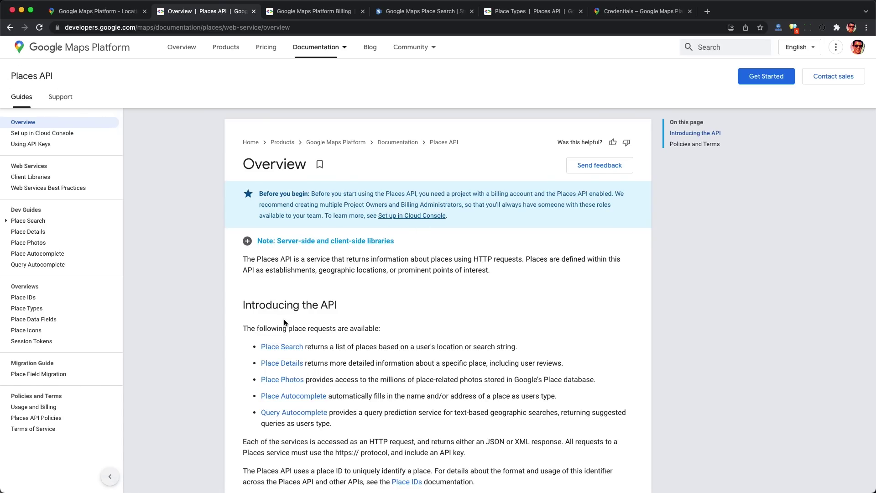
scroll(286, 324, down, 2)
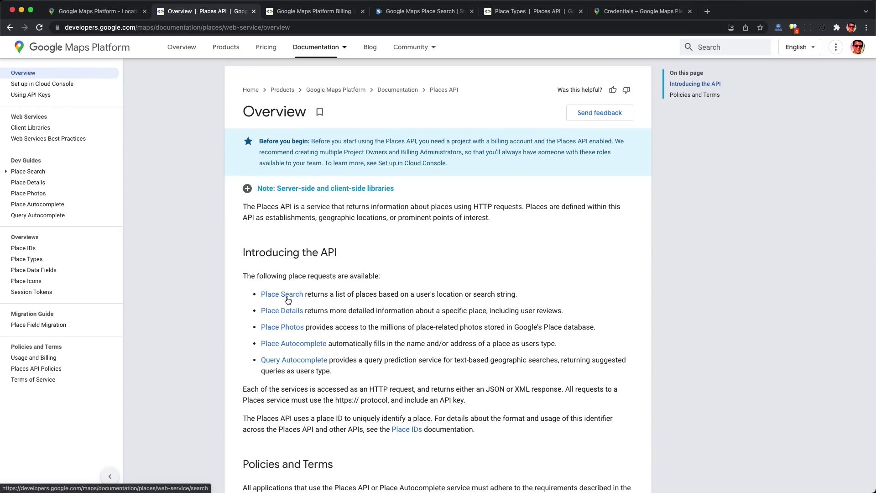
click(296, 300)
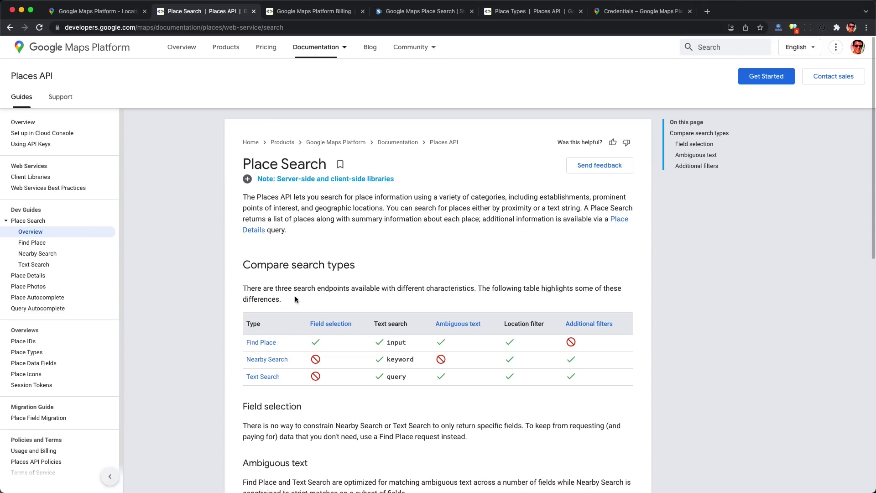
Step: Open the Text Search guide and mark its 'ChainRestaurant New York' and 'pizza restaurants in New York' examples
click(268, 382)
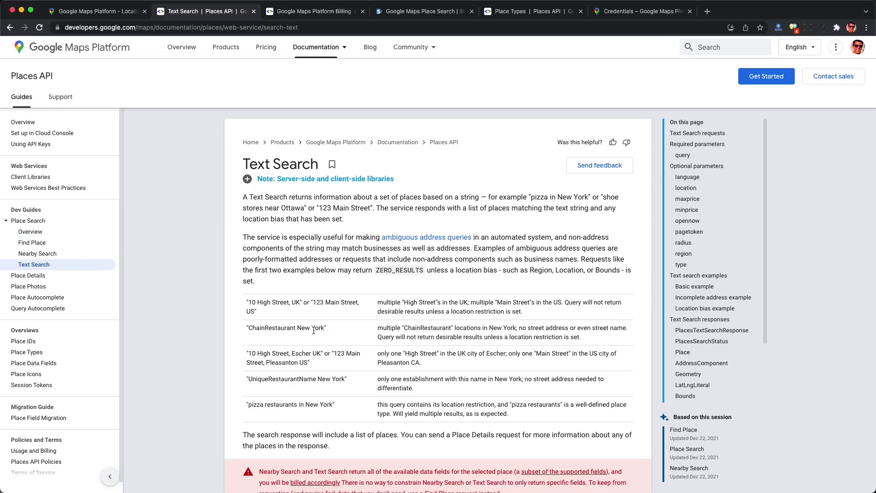
triple_click(274, 328)
scroll(283, 328, down, 3)
click(302, 339)
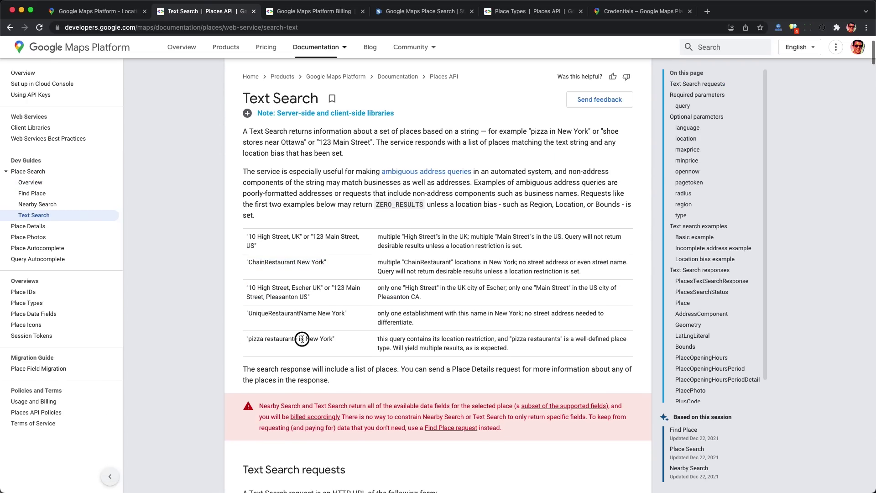
triple_click(301, 339)
click(333, 338)
scroll(333, 339, down, 5)
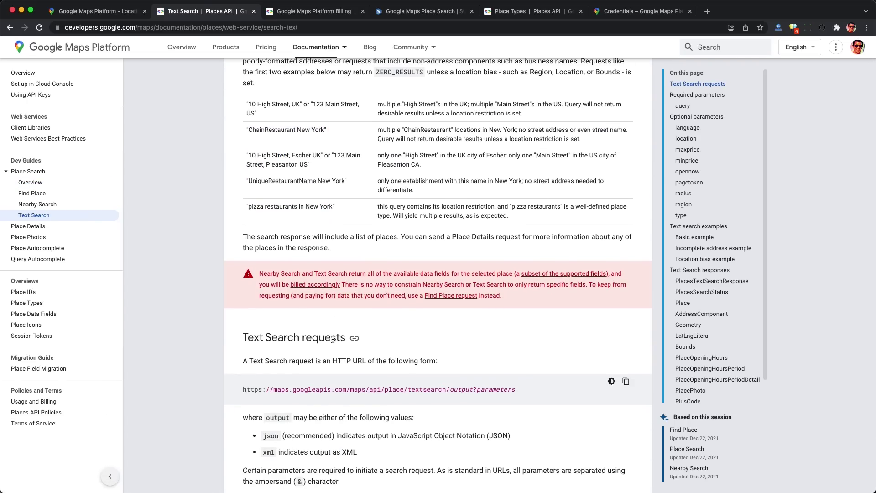
scroll(332, 339, down, 10)
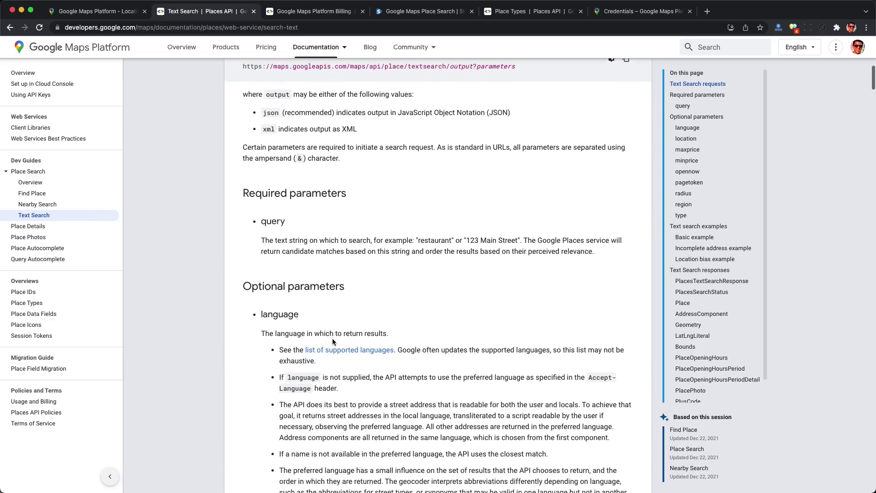
scroll(332, 338, down, 20)
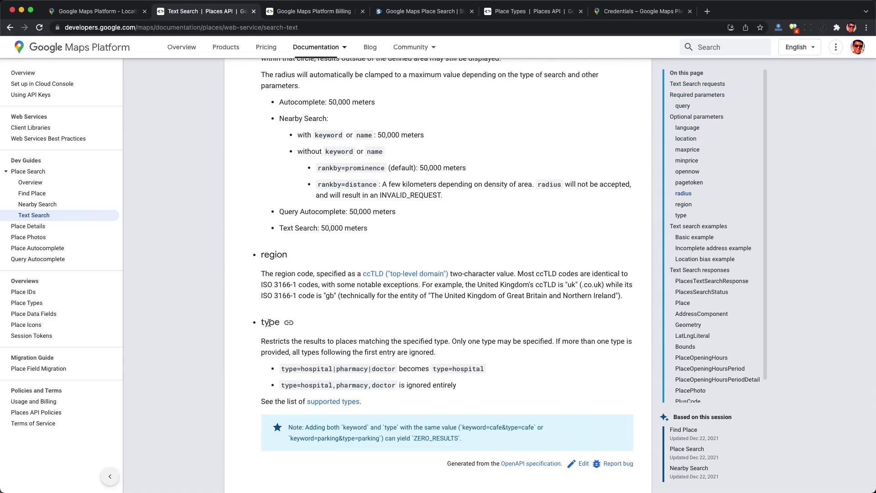
Step: Read the type parameter's multiple-type example, then the location and radius parameter descriptions
double_click(269, 323)
drag(301, 369, 396, 369)
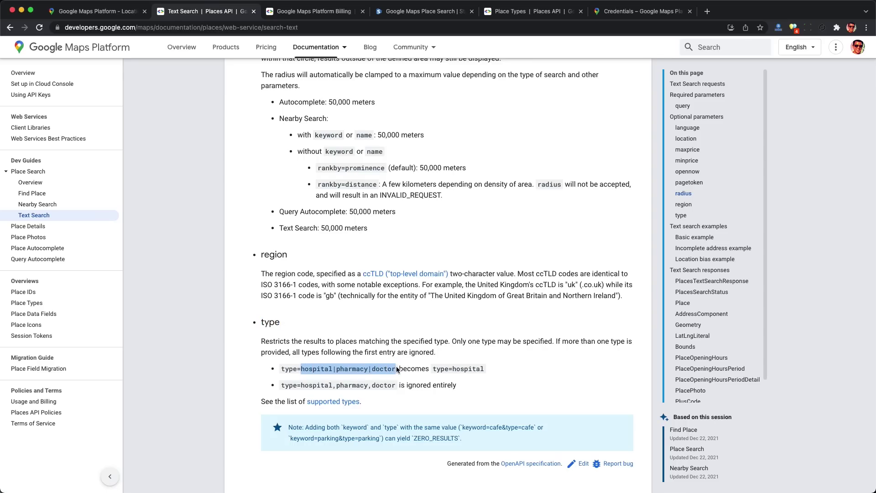
click(383, 370)
scroll(319, 296, up, 12)
double_click(270, 244)
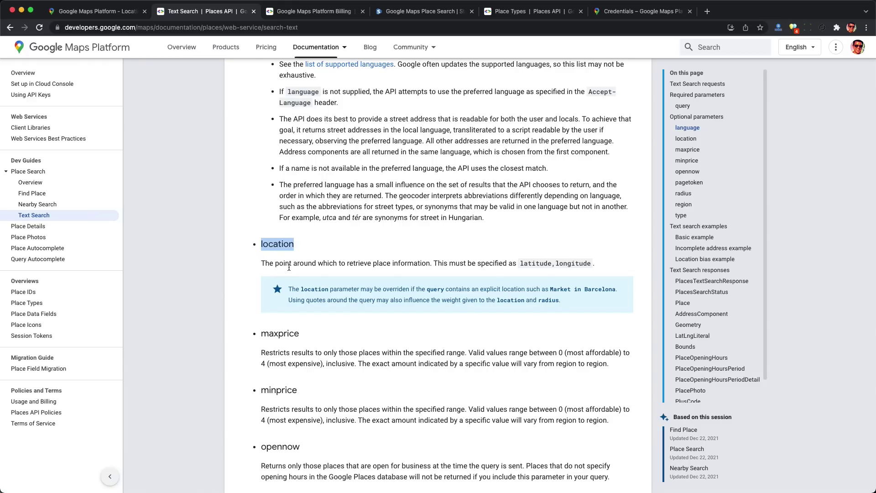
drag(605, 266, 269, 266)
scroll(268, 266, down, 9)
double_click(268, 140)
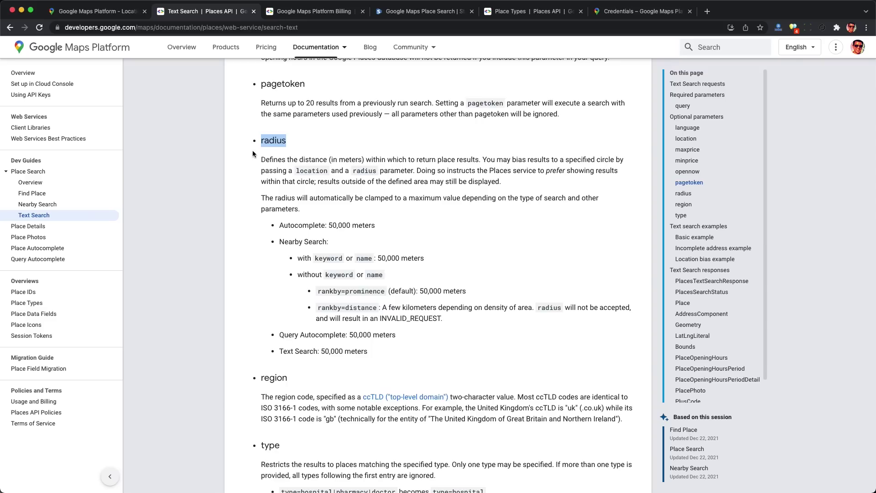
drag(261, 159, 534, 176)
click(534, 176)
Step: Highlight the Text Search radius limit of 50,000 meters
scroll(508, 201, down, 1)
scroll(508, 203, down, 1)
drag(298, 203, 425, 203)
drag(423, 236, 468, 234)
scroll(293, 281, down, 1)
drag(280, 283, 385, 284)
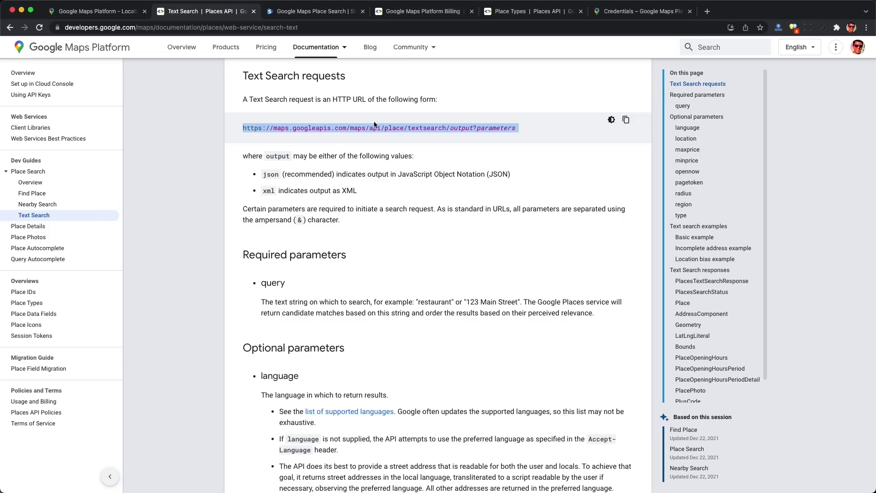
Step: Compare the Stevesie Place Search form fields against the textsearch request URL in the docs
click(314, 14)
triple_click(652, 108)
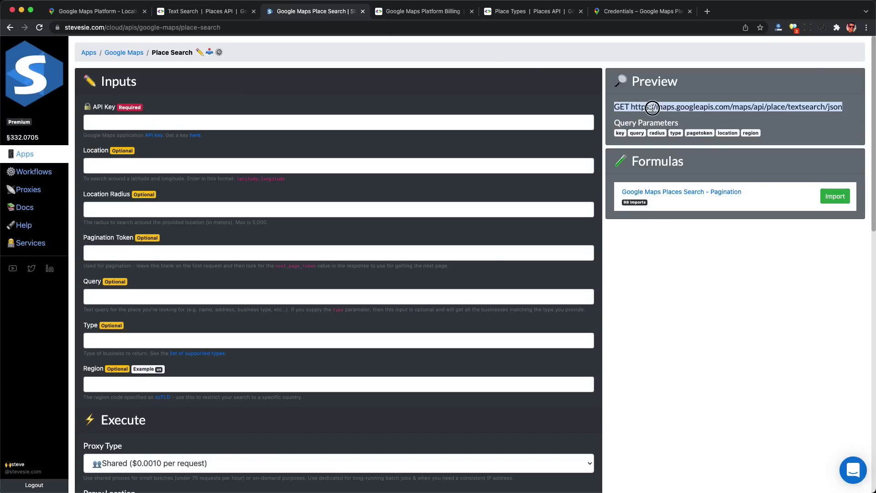
click(378, 133)
click(337, 208)
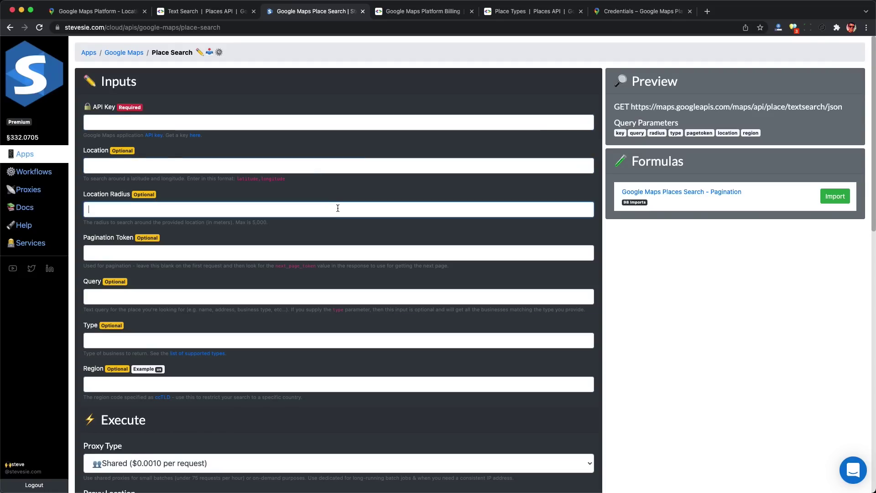
click(322, 250)
click(199, 13)
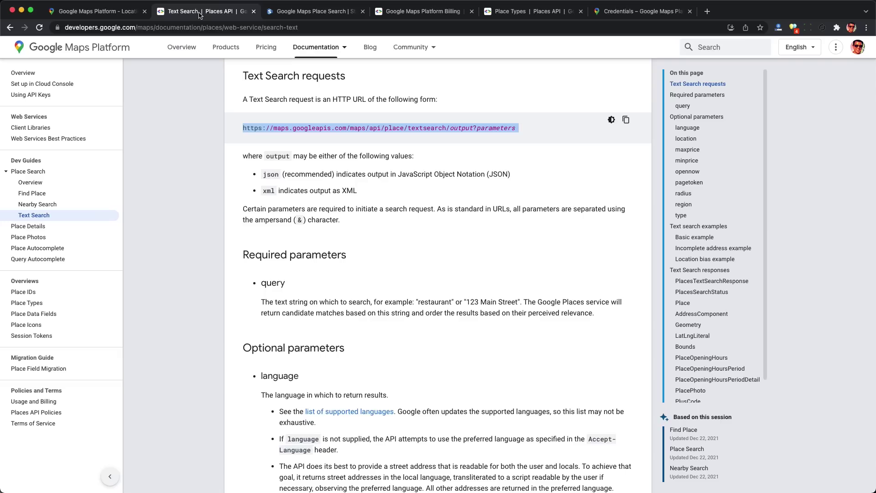
click(414, 151)
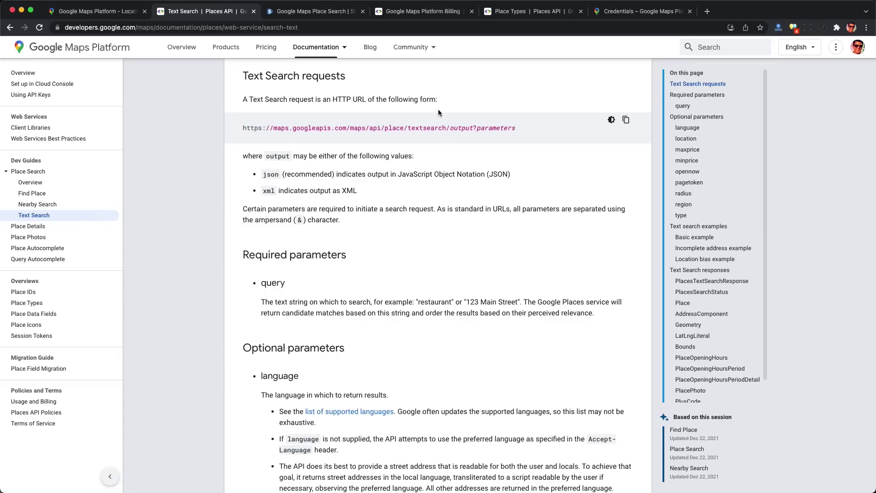
click(306, 13)
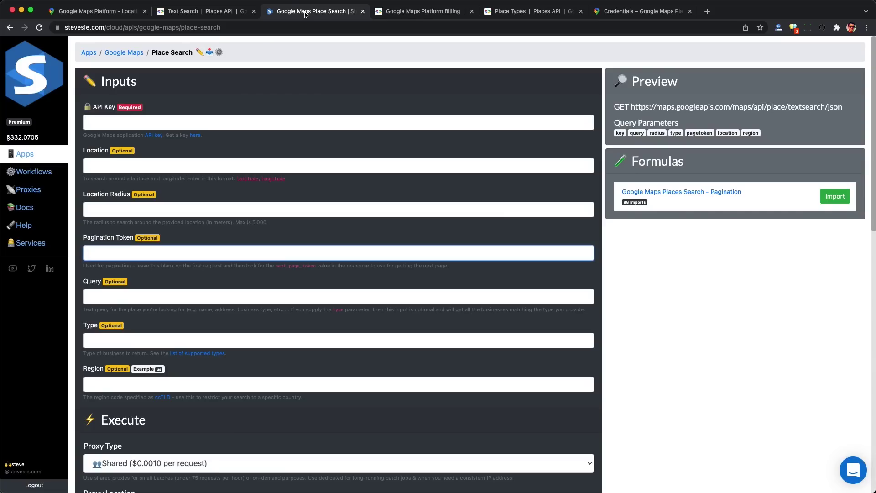
Step: Paste the Google Maps API key into the API Key field and check it in the request preview
click(107, 120)
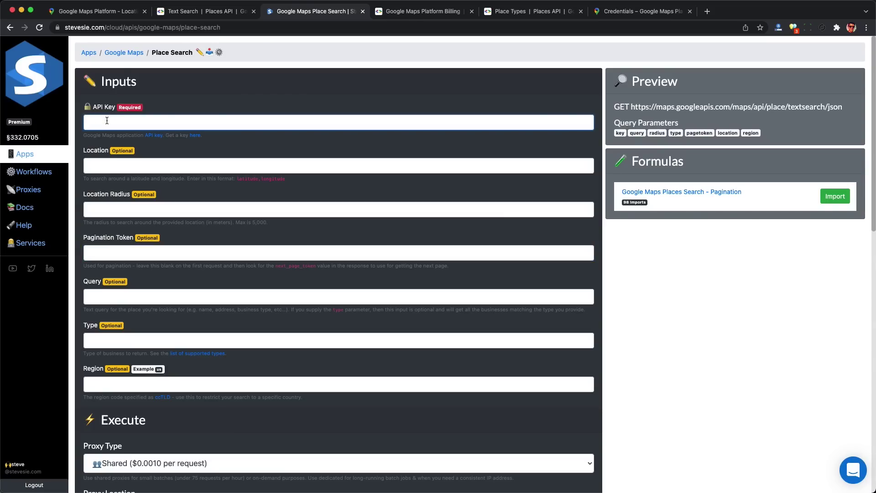
key(super+v)
click(619, 134)
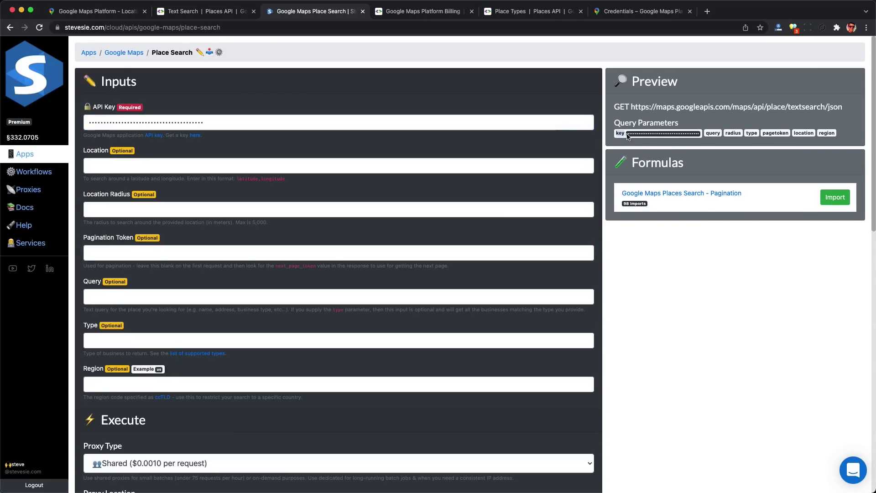
double_click(665, 135)
click(649, 119)
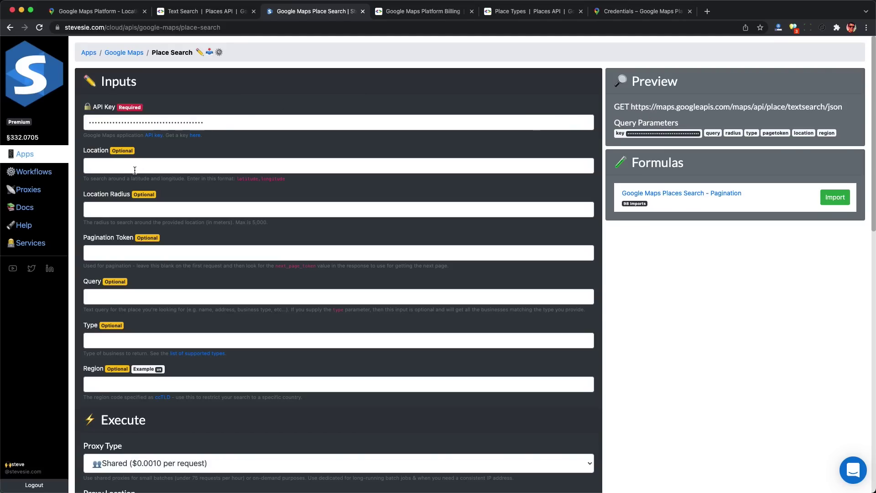
Step: Enter 'New York' as the Query and run the Place Search
click(102, 167)
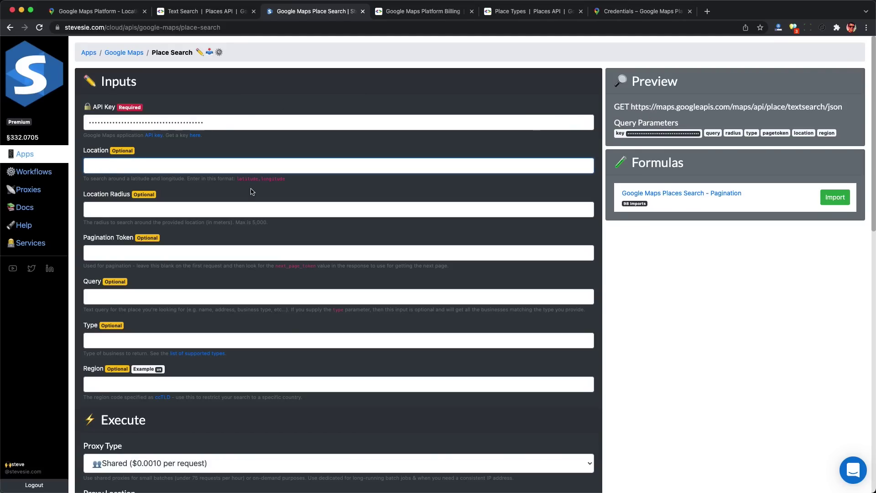
drag(236, 178, 287, 180)
click(287, 180)
text(New Y)
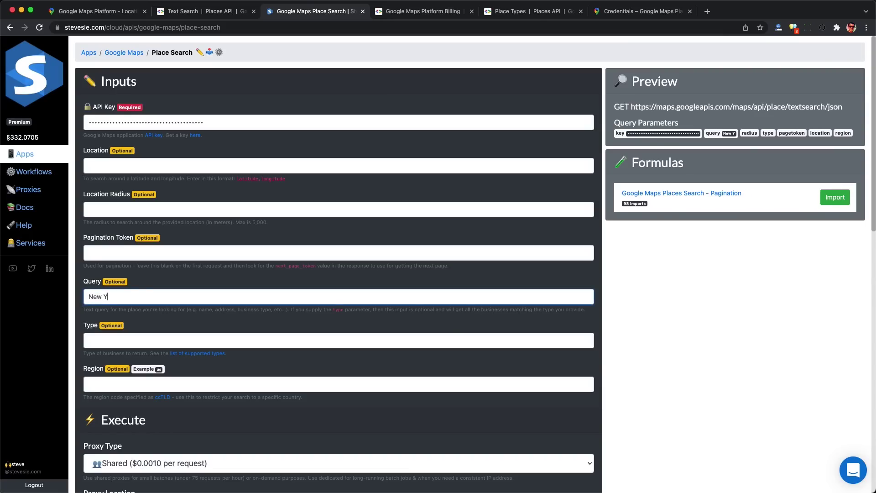
text(ork)
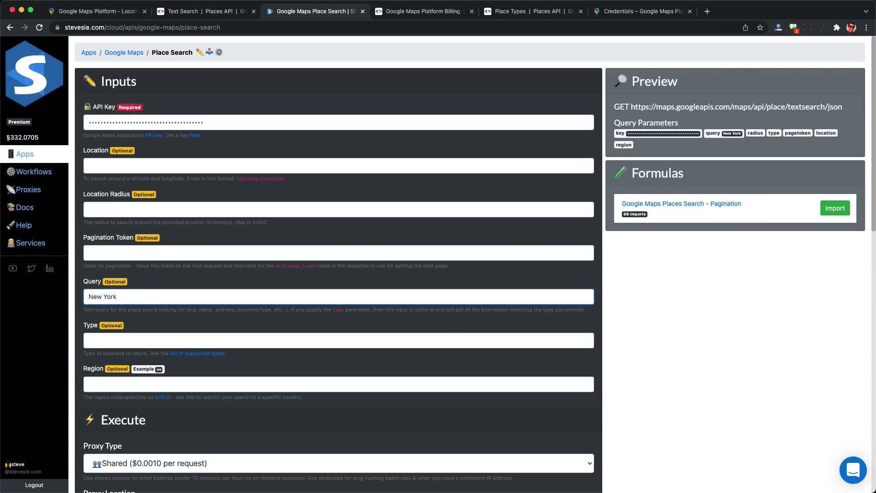
key(Return)
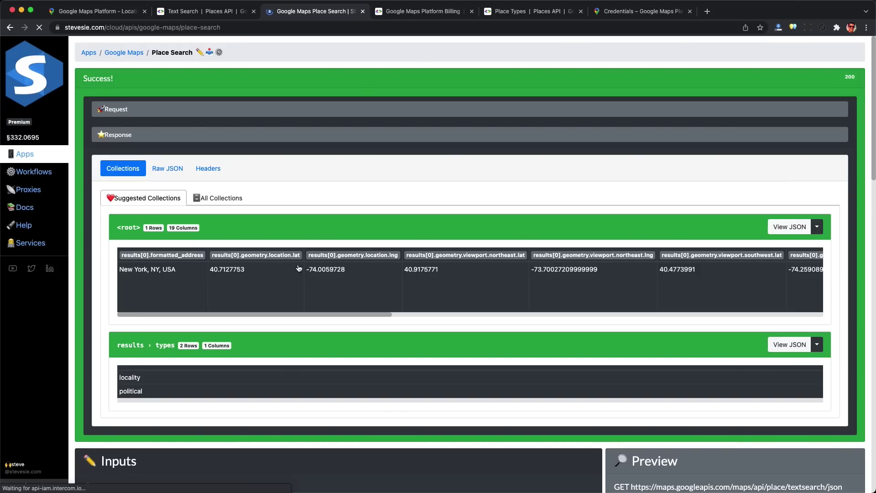
Step: Fill Location with 40.7127753,-74.0059728 from the results and clear the New York query
click(240, 268)
scroll(241, 269, down, 5)
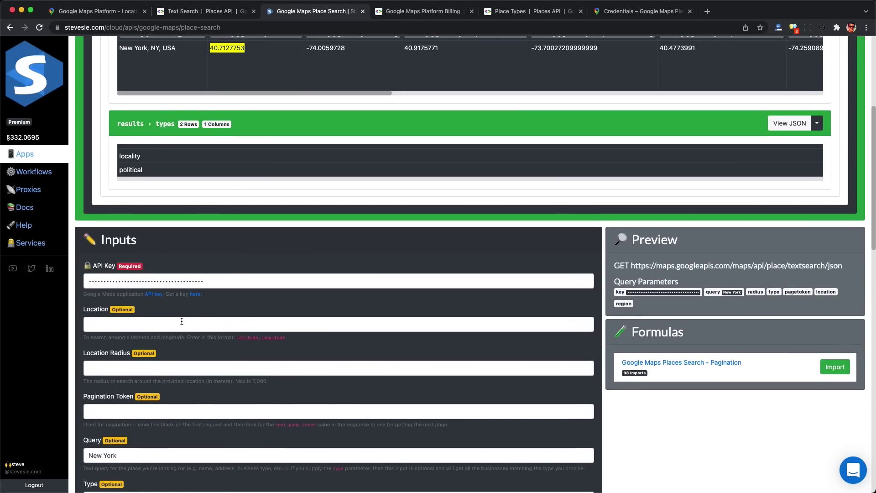
click(182, 322)
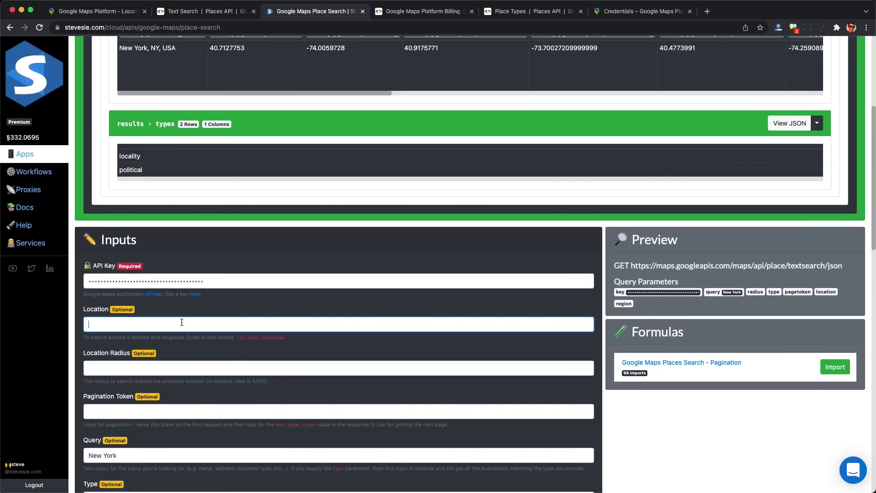
text(40.7127753)
text(,)
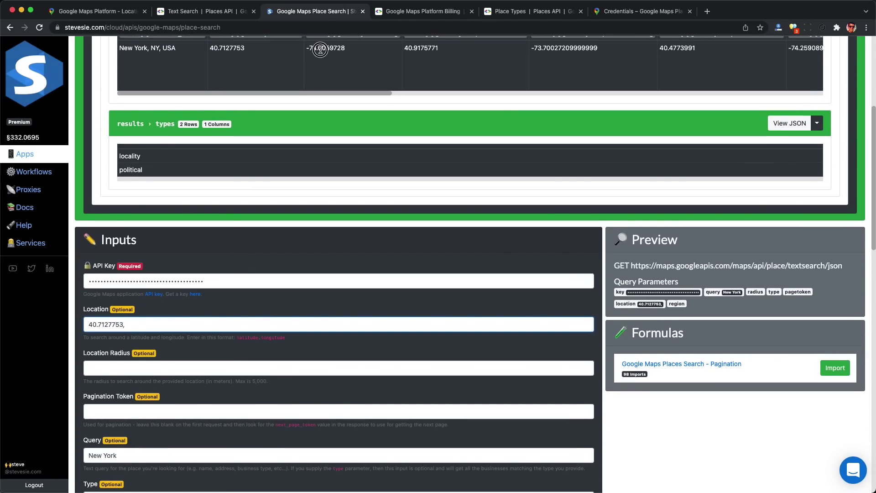
click(321, 48)
click(157, 324)
text(-74.0059728)
scroll(136, 325, down, 4)
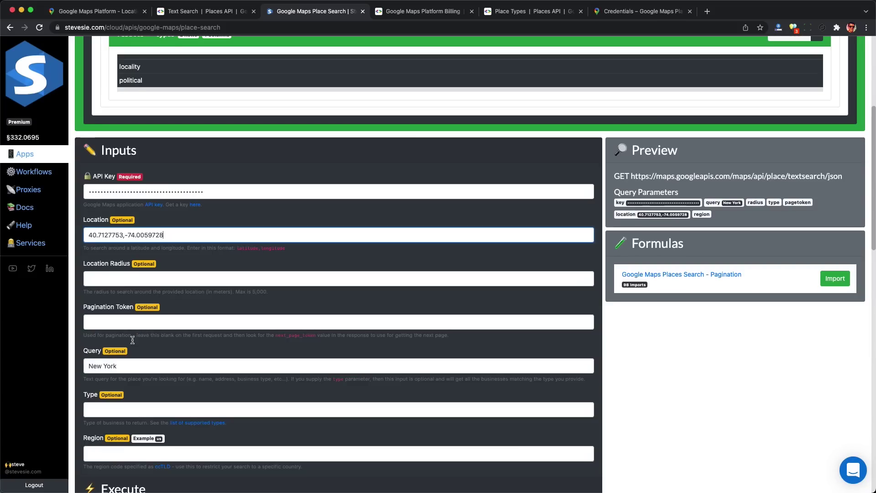
triple_click(127, 367)
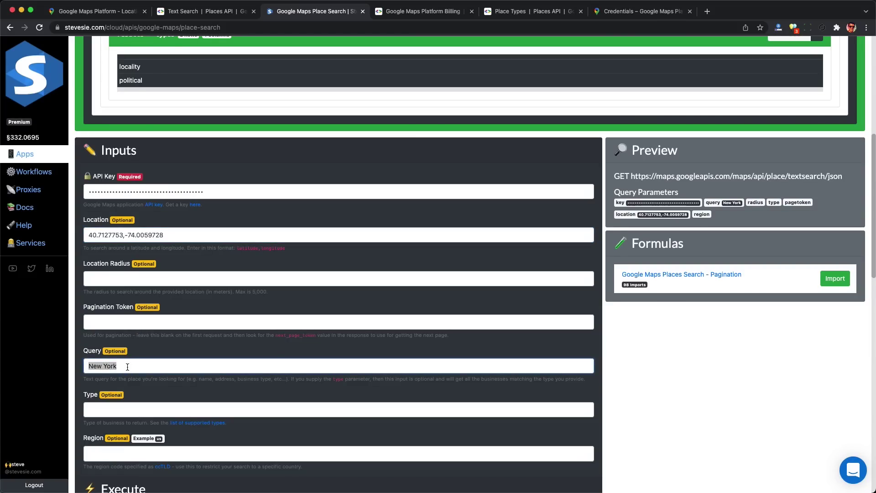
key(BackSpace)
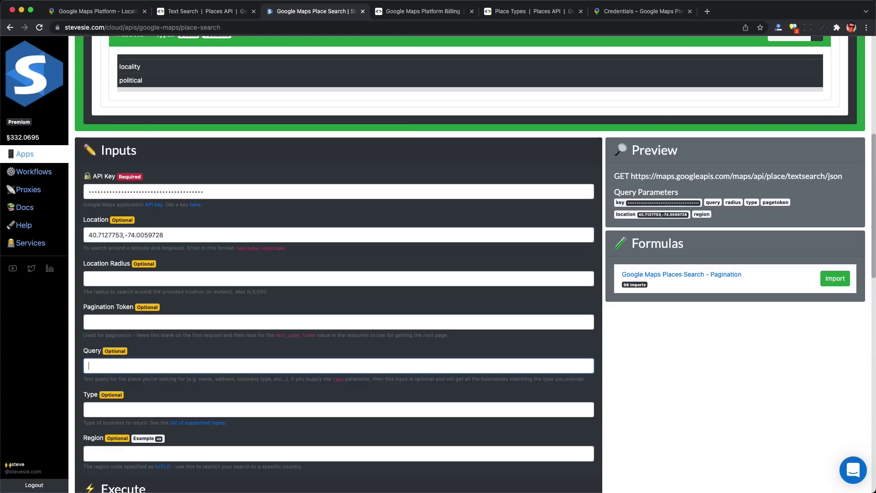
Step: Copy 'bar' from the supported place types list into the Type field
click(188, 424)
scroll(218, 385, down, 5)
scroll(218, 385, down, 2)
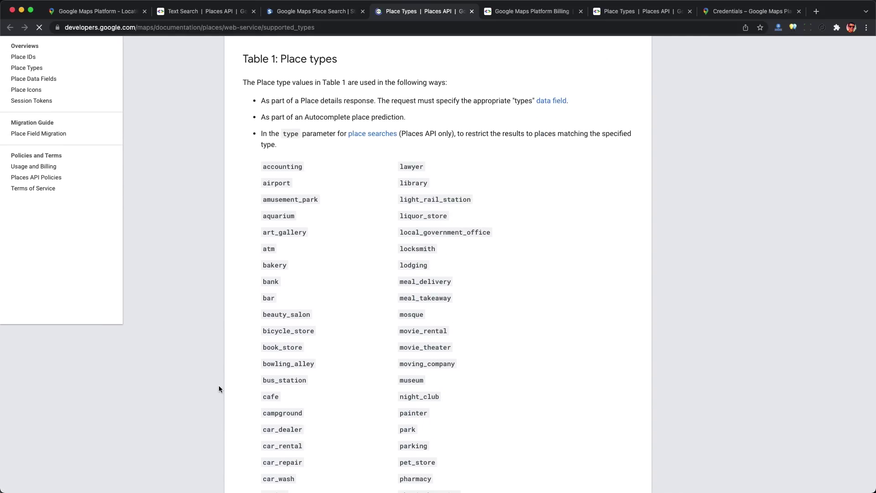
click(266, 298)
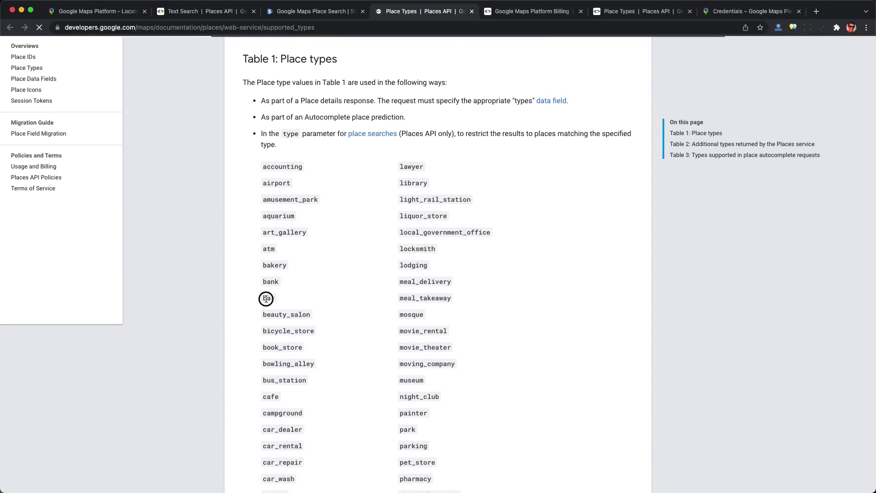
key(ctrl+shift+Tab)
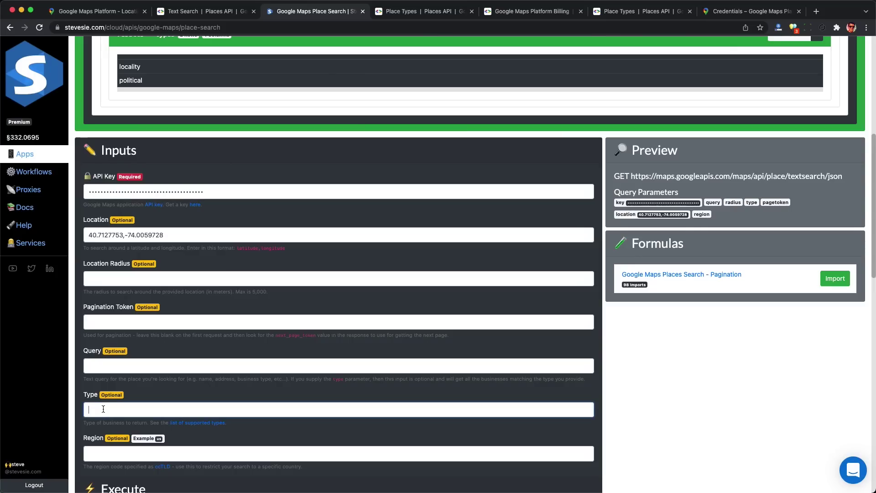
click(103, 410)
text(bar)
scroll(414, 270, down, 5)
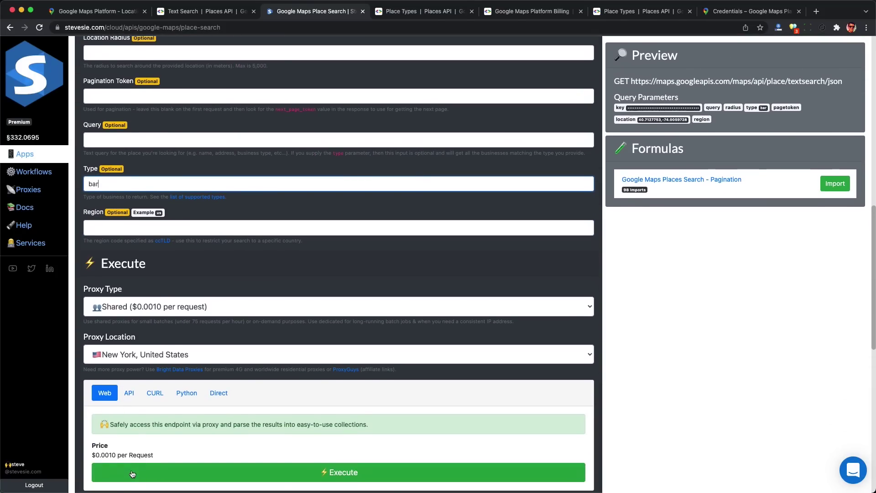
Step: Run the bar search around New York and expand all 20 results to inspect their place_ids
click(132, 474)
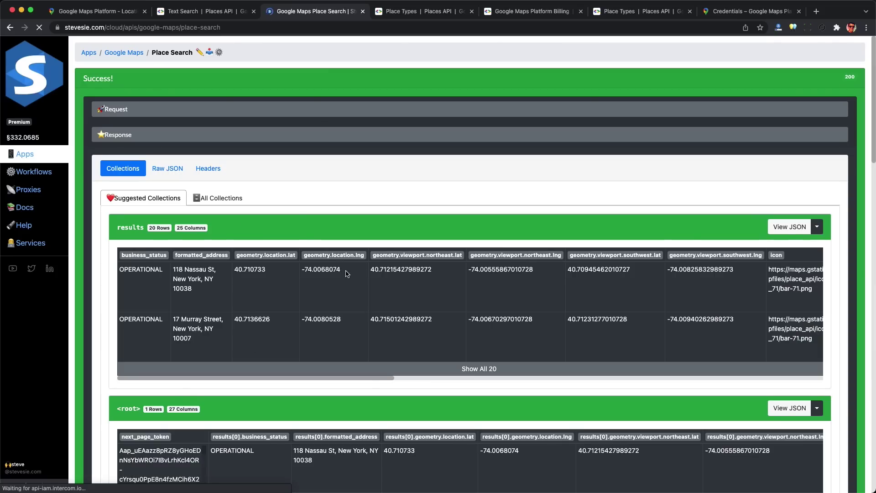
scroll(348, 273, right, 15)
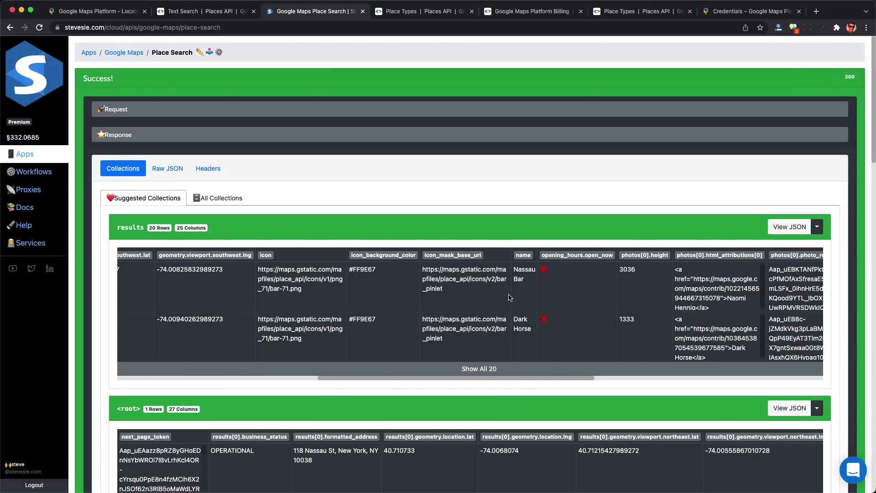
click(525, 368)
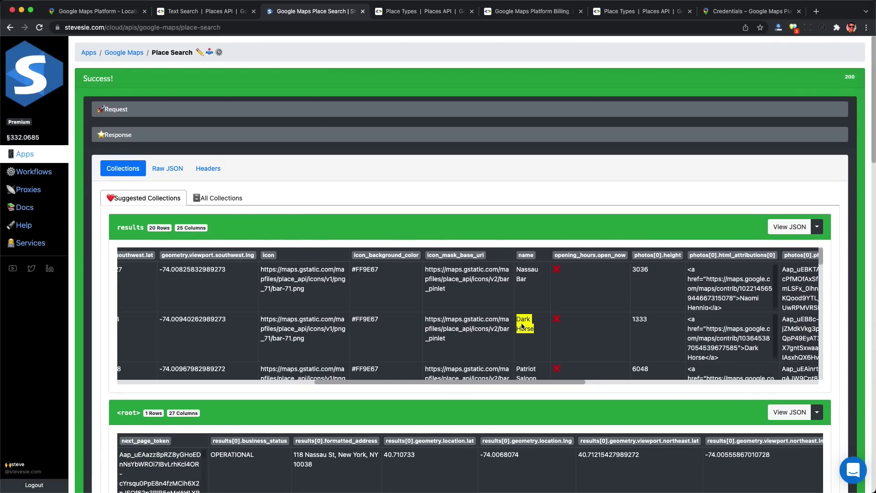
scroll(525, 370, down, 5)
scroll(525, 372, down, 3)
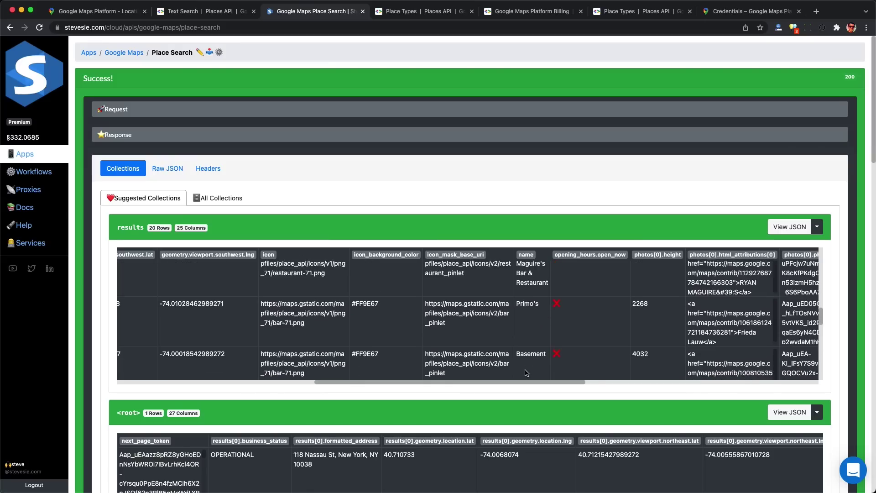
scroll(333, 328, left, 10)
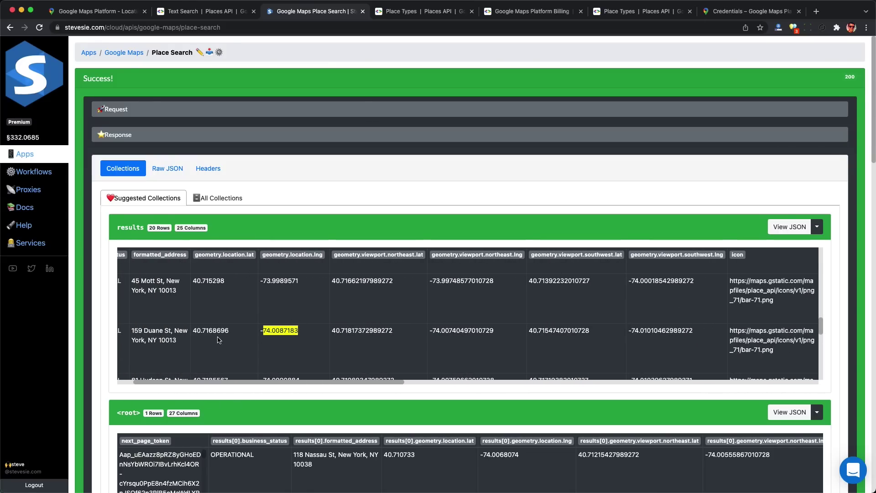
scroll(164, 335, right, 10)
scroll(169, 344, right, 10)
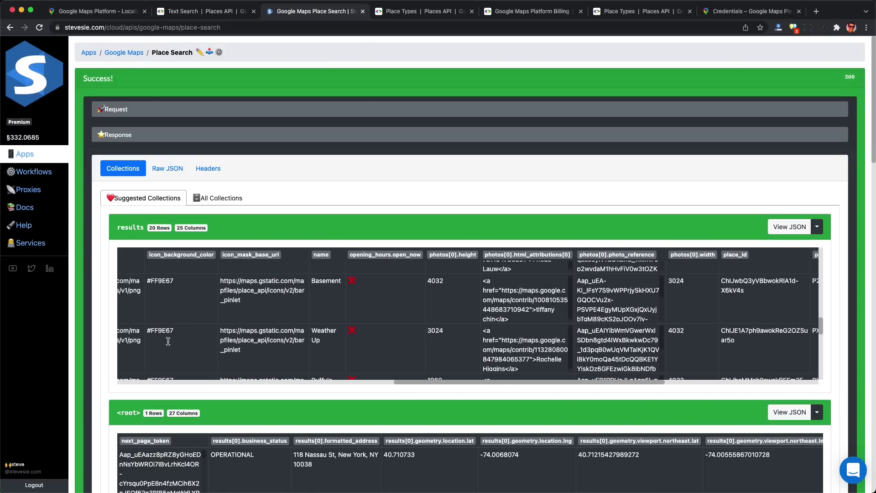
double_click(429, 333)
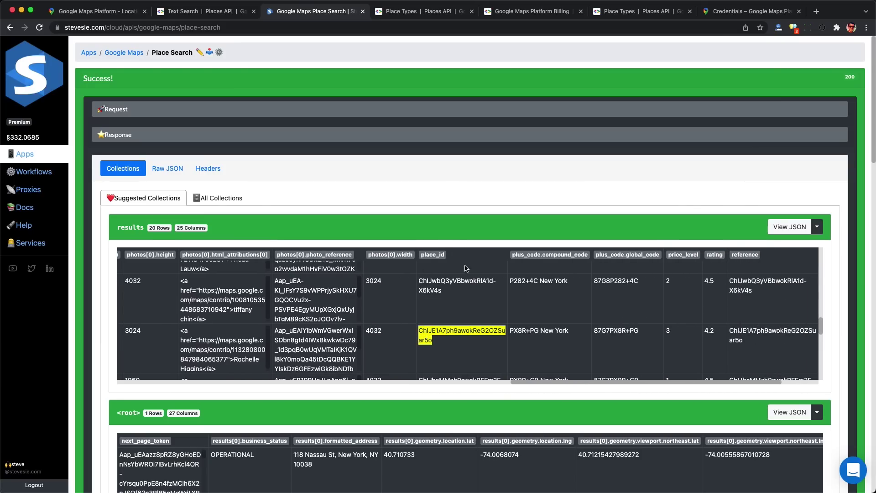
scroll(404, 281, right, 4)
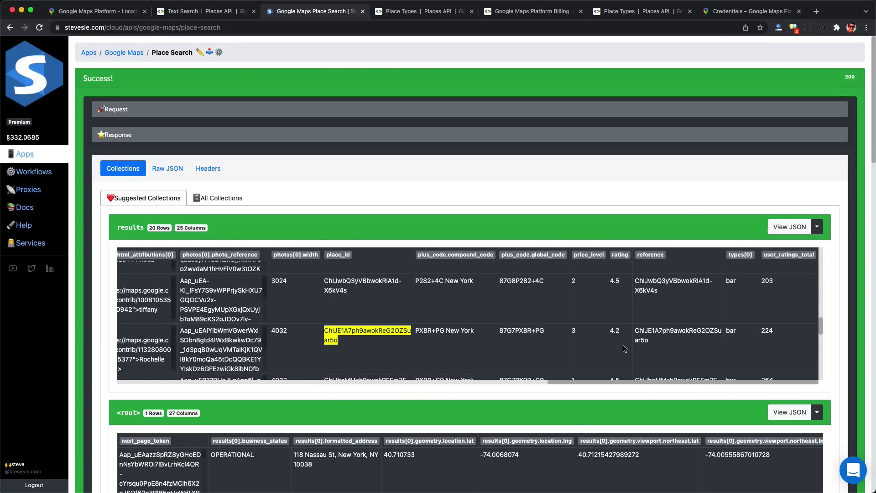
click(770, 331)
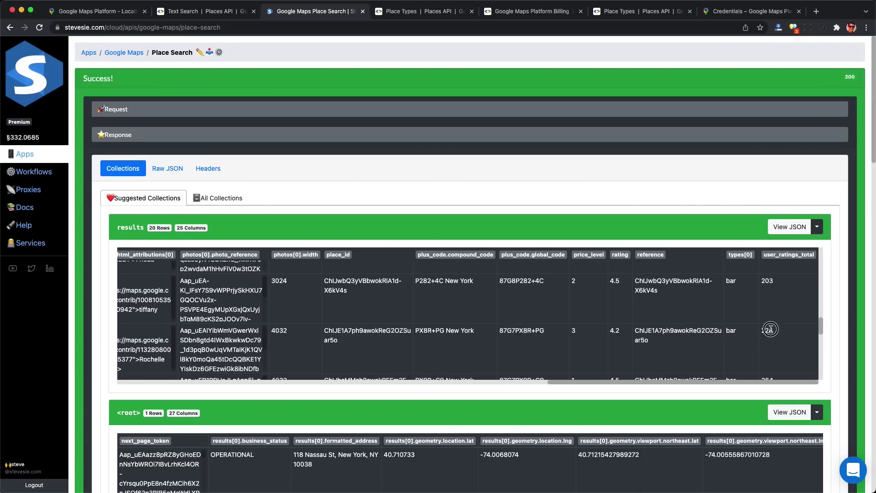
scroll(639, 333, left, 15)
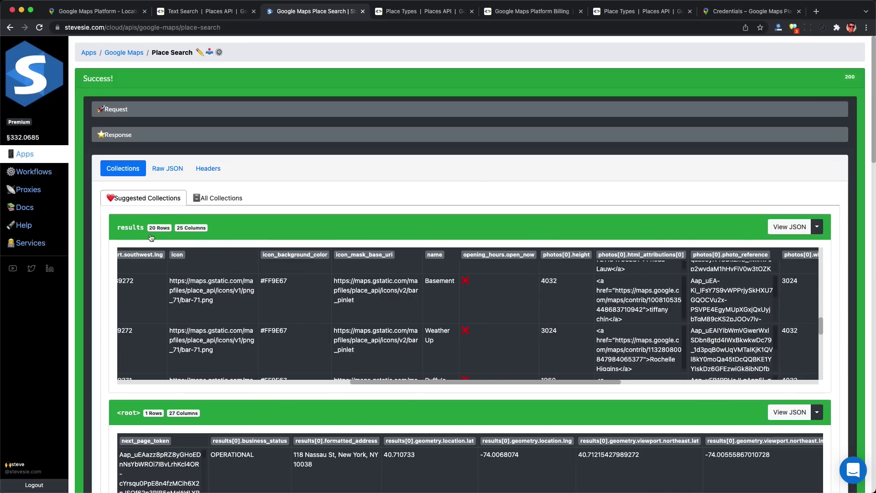
Step: Export the 20 bar results as a CSV file
click(817, 227)
click(790, 257)
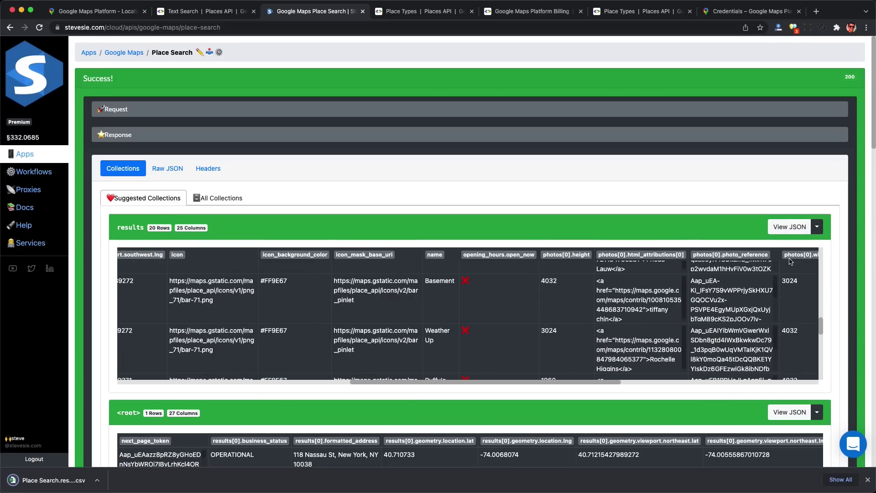
scroll(110, 379, down, 4)
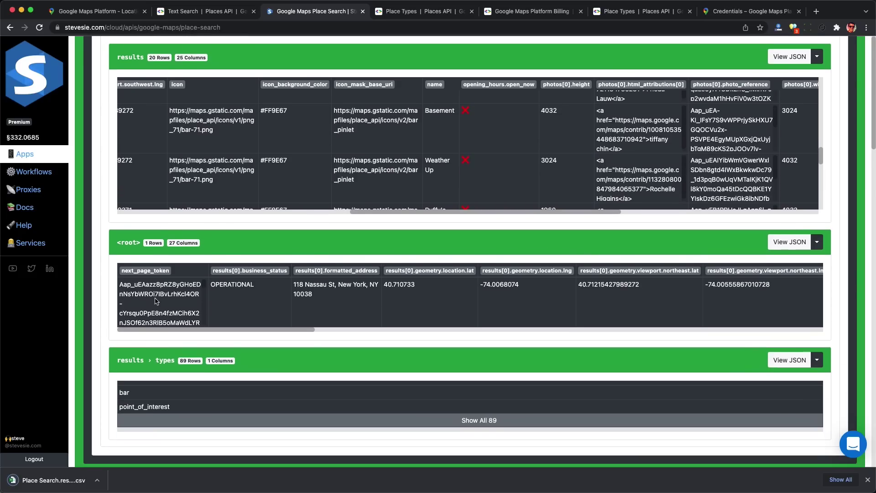
Step: Paste the next_page_token into Pagination Token and rerun, getting a page starting at 19 Fulton St
click(156, 289)
triple_click(154, 288)
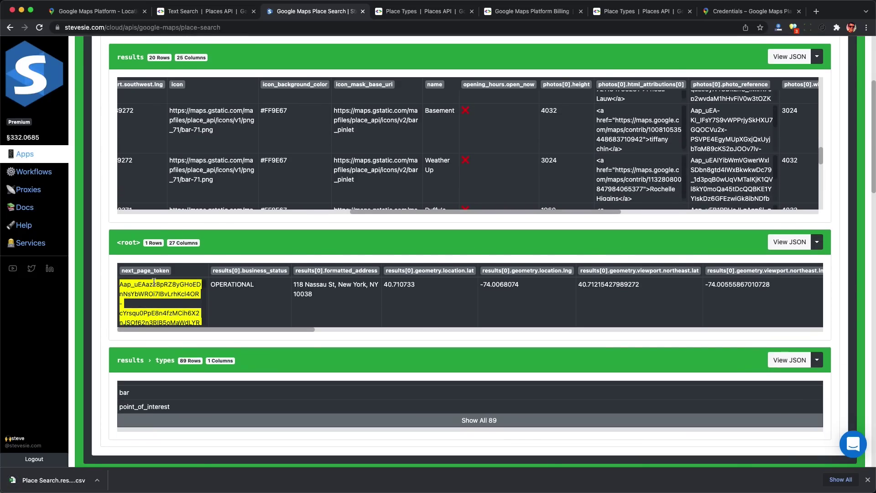
scroll(148, 290, down, 3)
scroll(103, 305, down, 5)
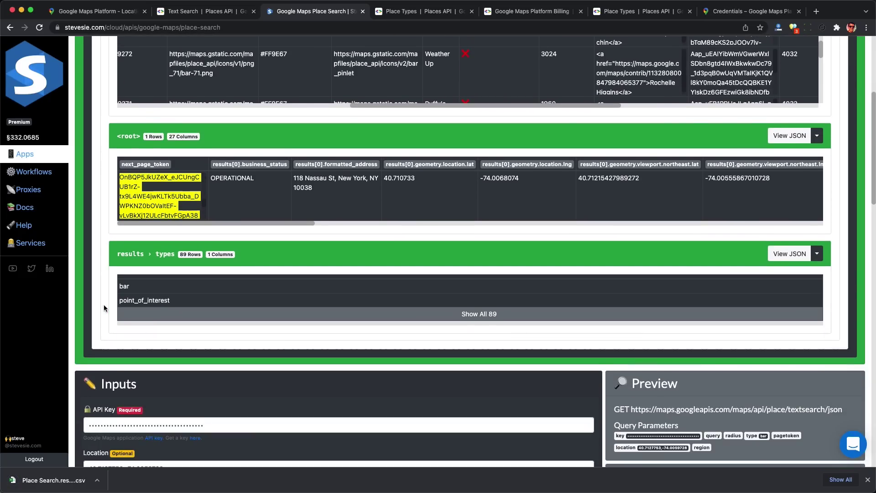
scroll(103, 305, down, 3)
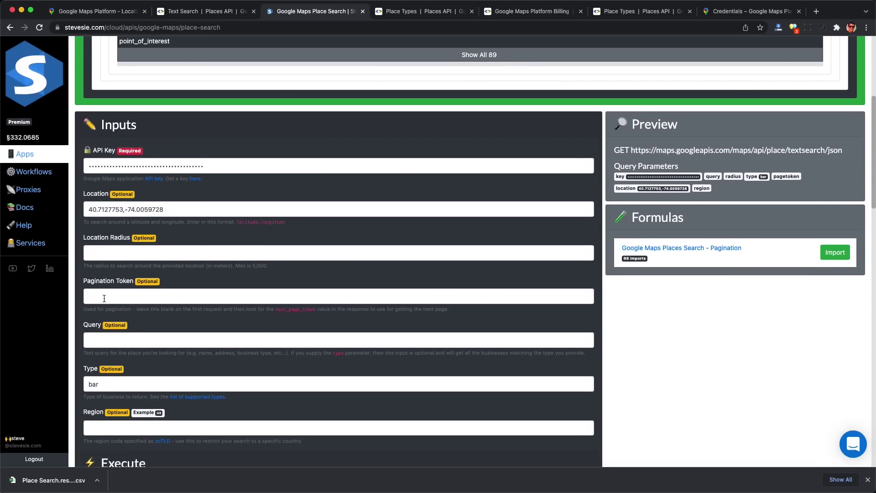
click(104, 298)
key(super+v)
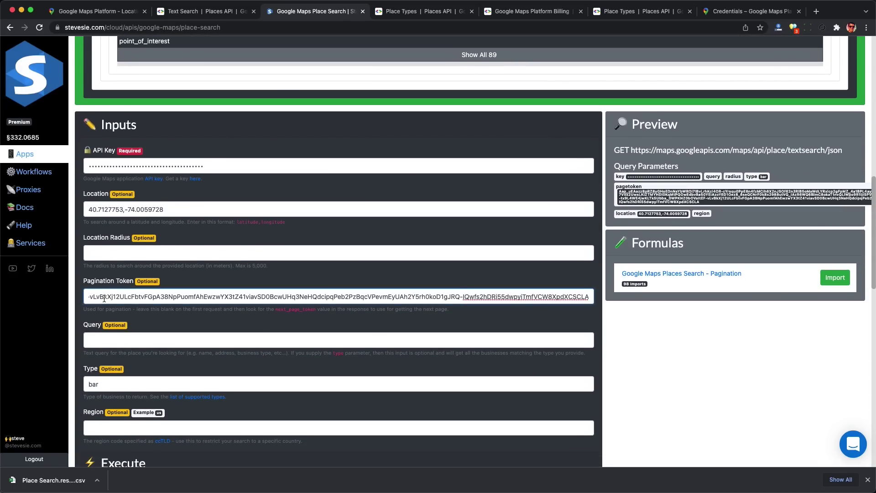
key(Return)
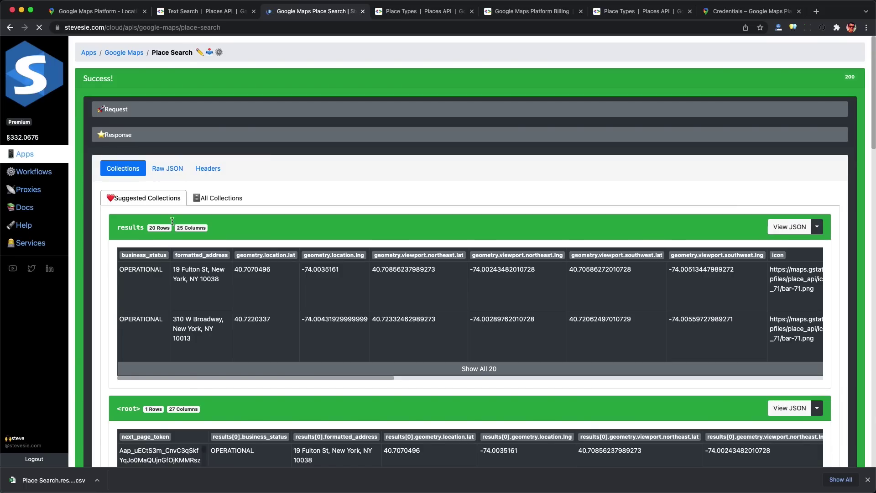
Step: Replace the pagination token with the new next_page_token and rerun for the 118 Albany St page
triple_click(197, 272)
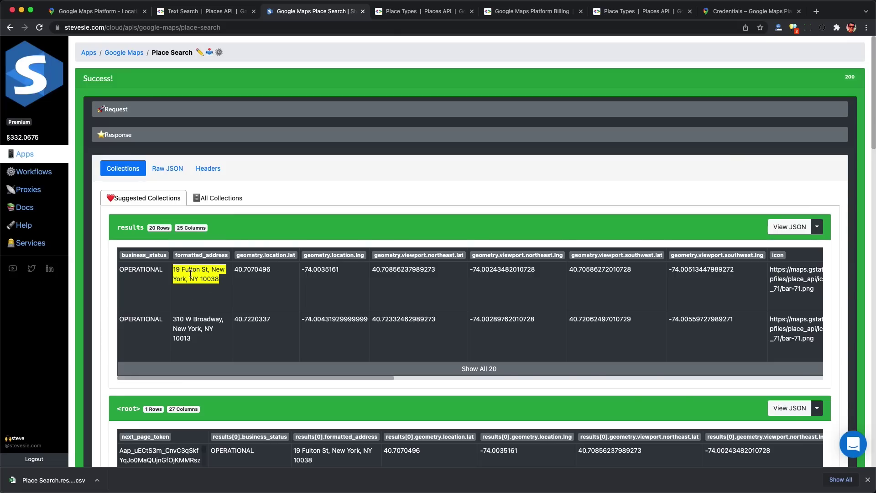
scroll(117, 343, down, 5)
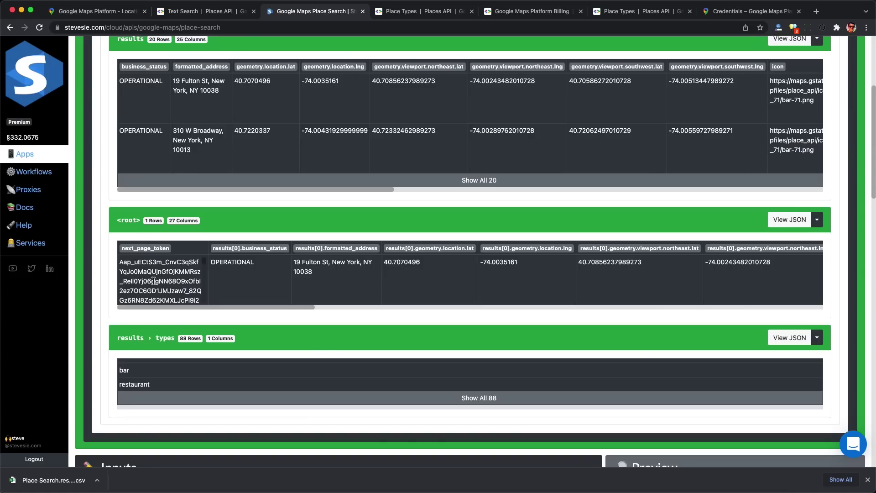
triple_click(153, 281)
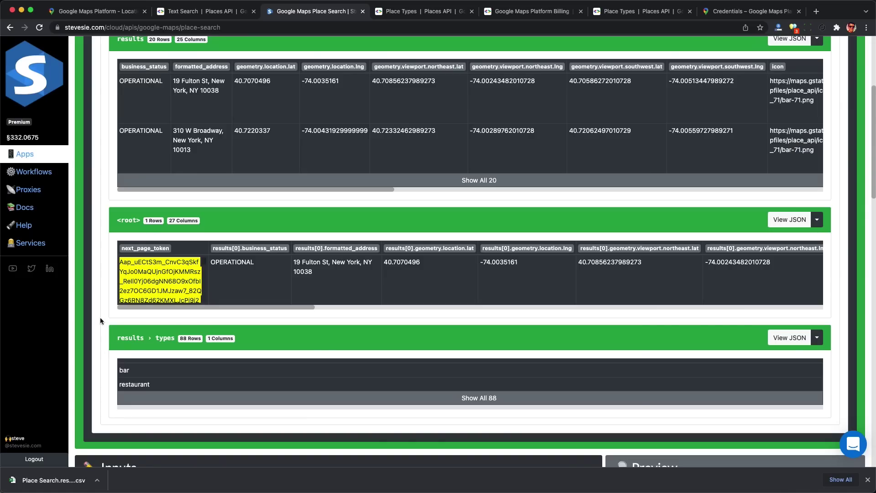
scroll(97, 319, down, 7)
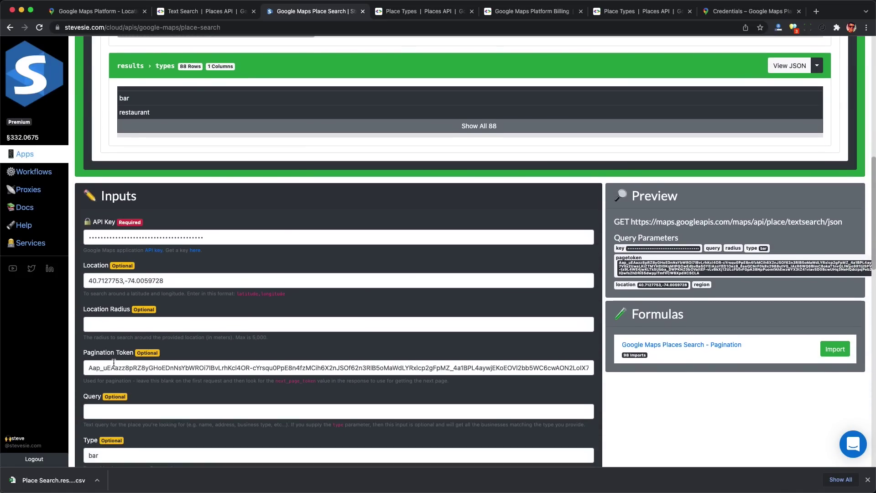
click(113, 367)
key(ctrl+a)
key(ctrl+v)
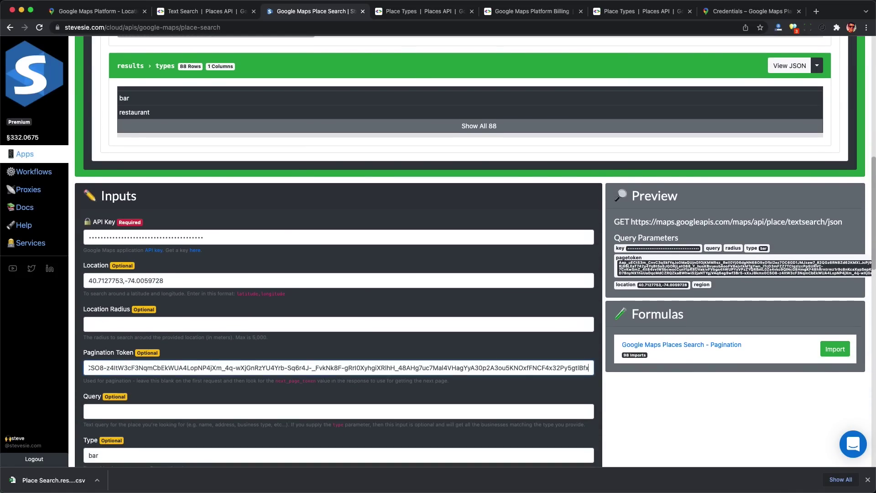
key(Return)
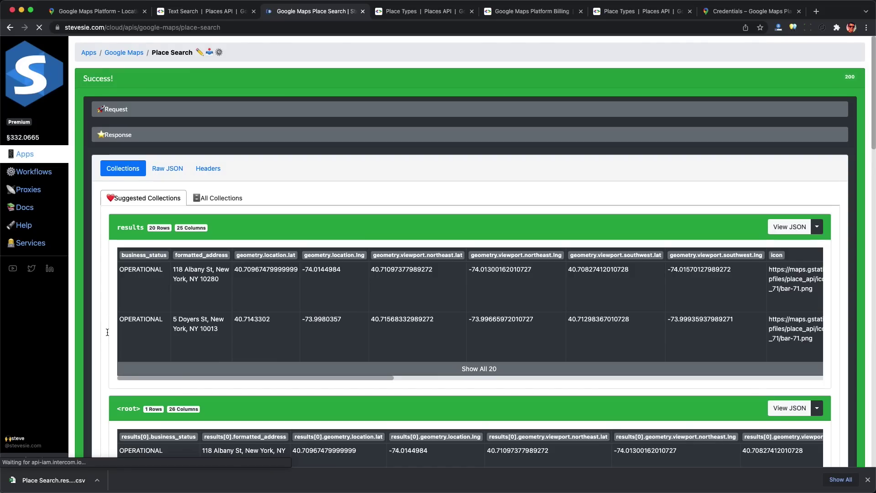
Step: Scroll through the new bar results tables, then move over to the guide on scraping a whole city
scroll(106, 329, down, 2)
scroll(105, 330, down, 2)
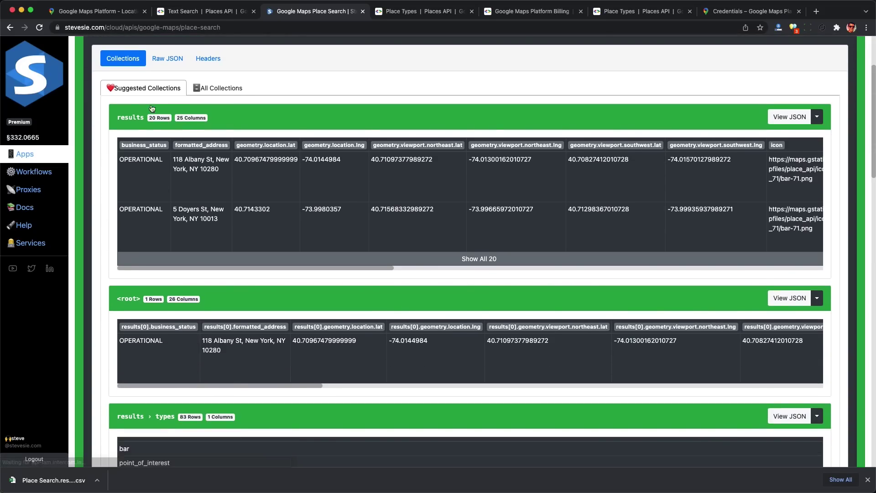
scroll(103, 198, down, 3)
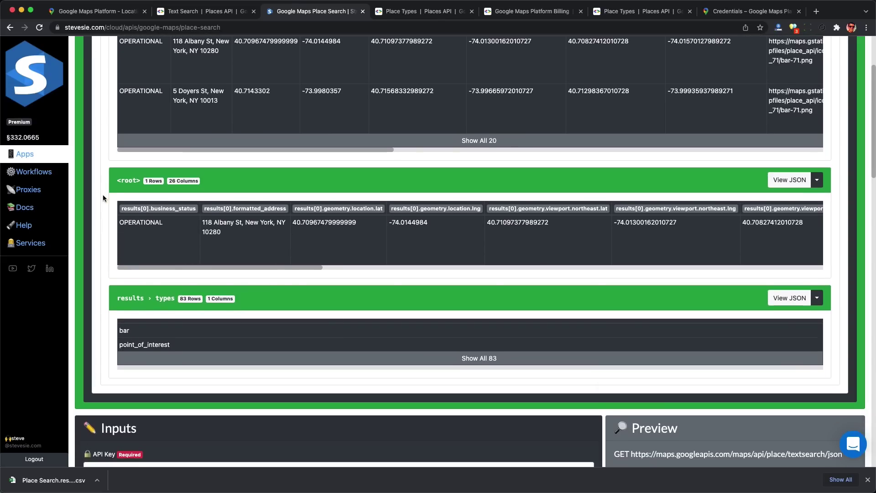
drag(188, 267, 719, 269)
drag(643, 270, 148, 273)
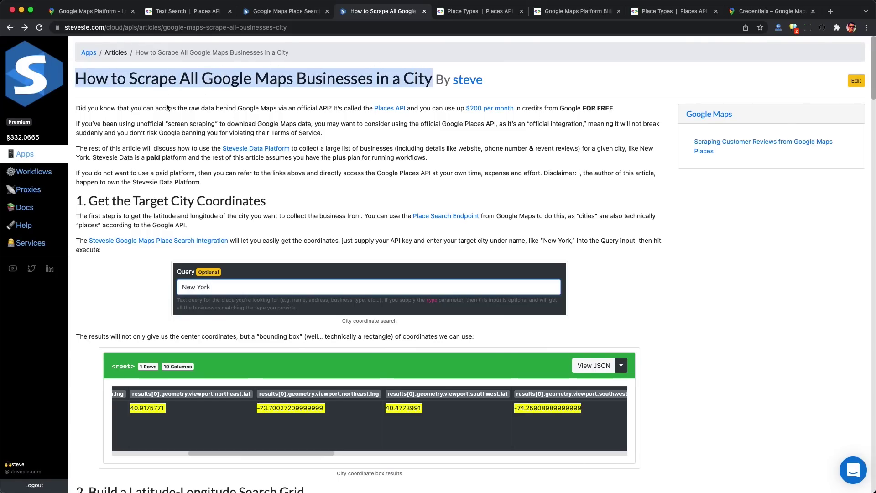
Step: Read through the article's grid coordinates and its grid-generating script
click(154, 155)
scroll(189, 262, down, 10)
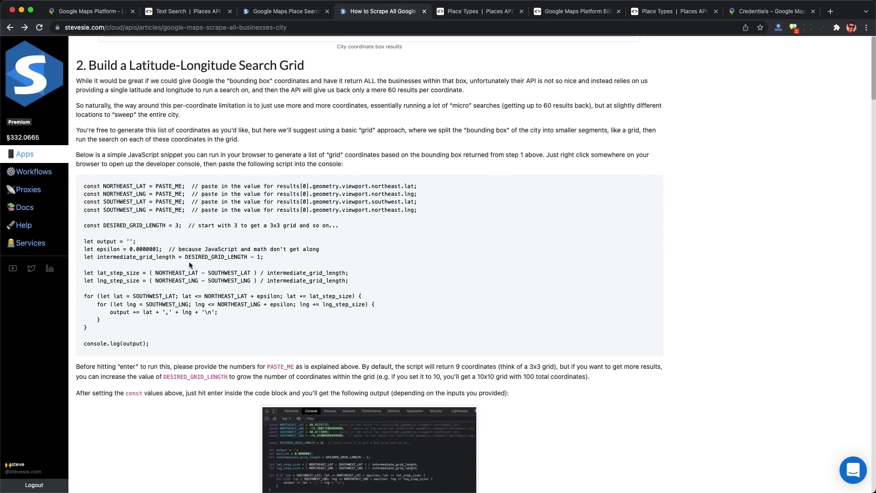
scroll(189, 262, down, 8)
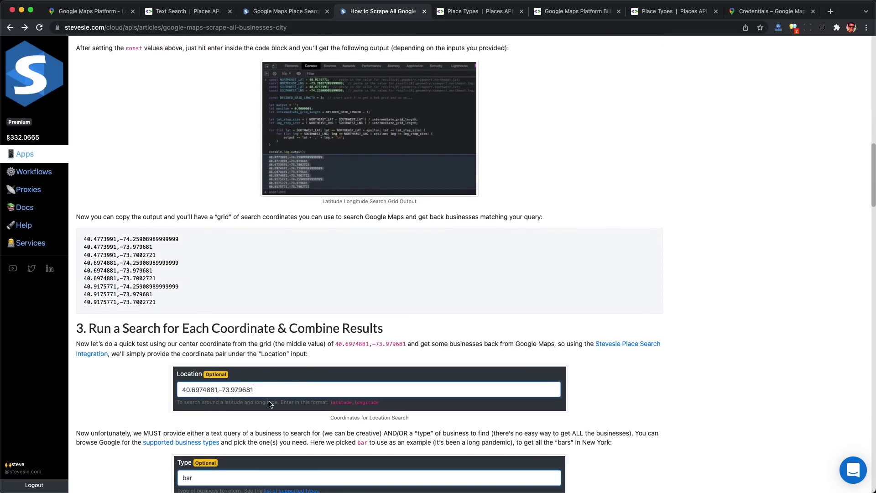
drag(175, 308, 78, 235)
click(80, 235)
scroll(145, 292, up, 1)
scroll(145, 293, up, 8)
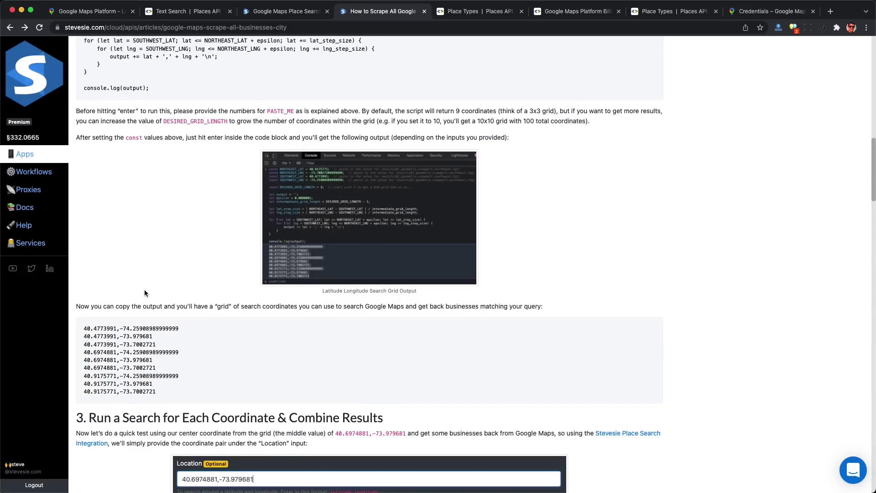
scroll(144, 292, up, 1)
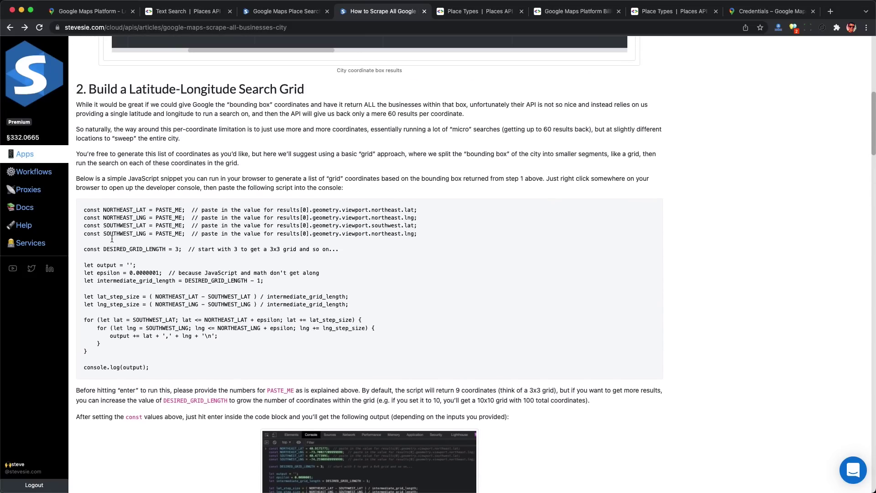
drag(85, 210, 169, 366)
key(super+c)
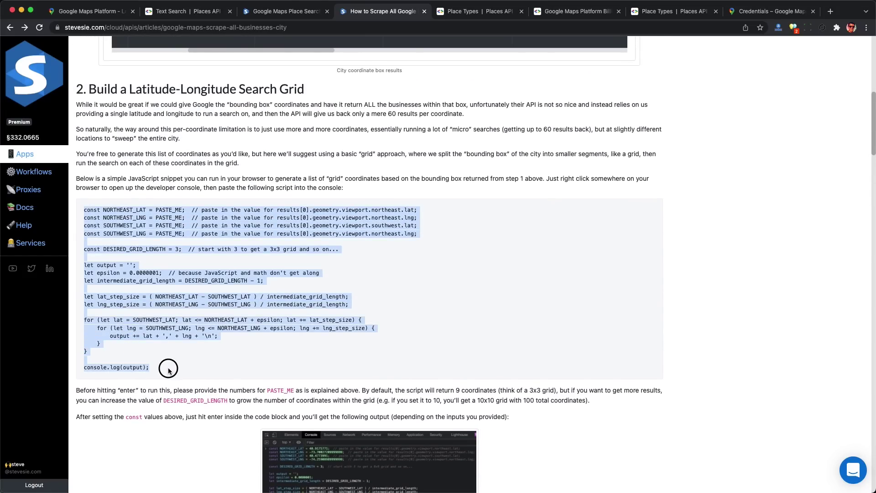
click(169, 370)
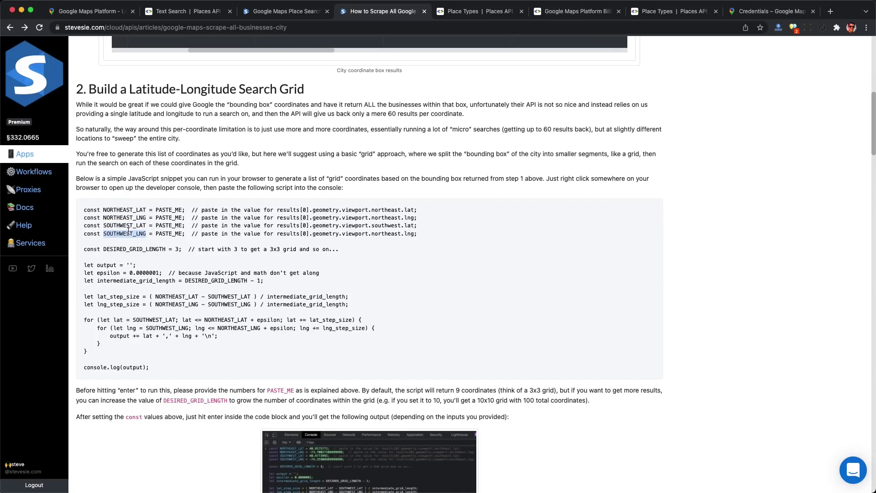
Step: Return to the Place Search page and scroll down to the bar results
scroll(130, 242, up, 3)
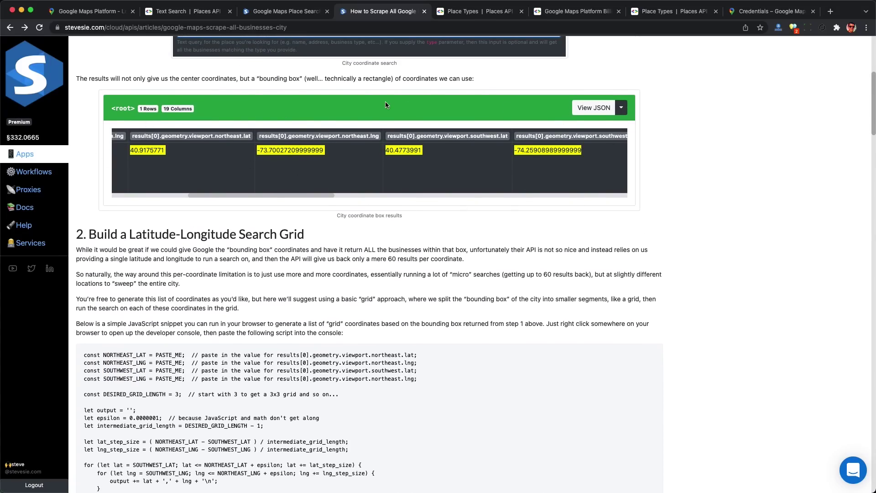
click(286, 12)
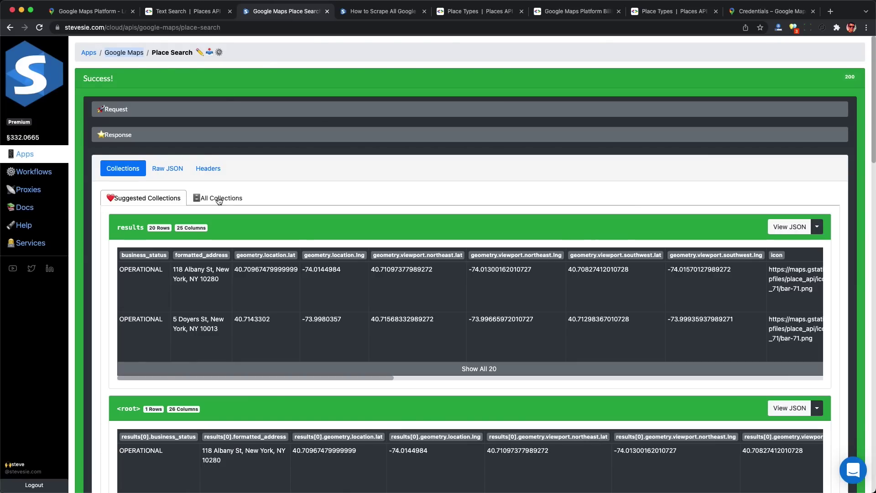
scroll(219, 200, down, 10)
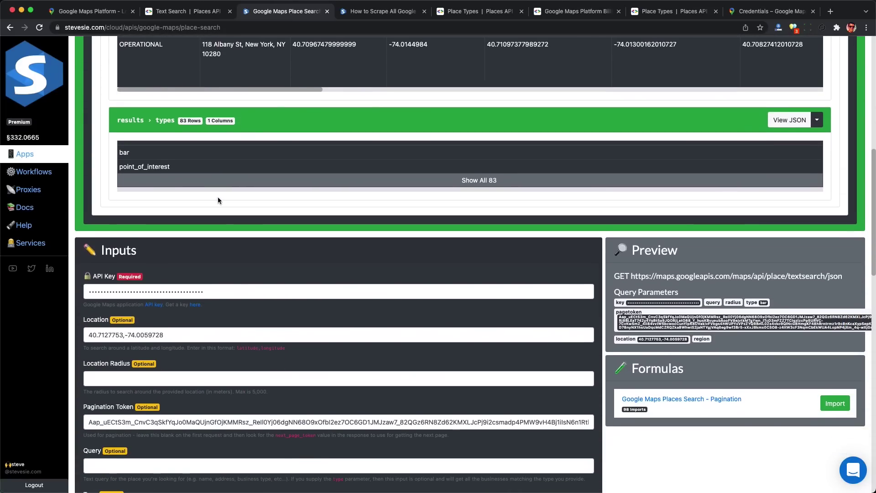
Step: Clear Location, Pagination Token and the bar type, then search Query 'New York'
scroll(218, 200, down, 4)
triple_click(185, 188)
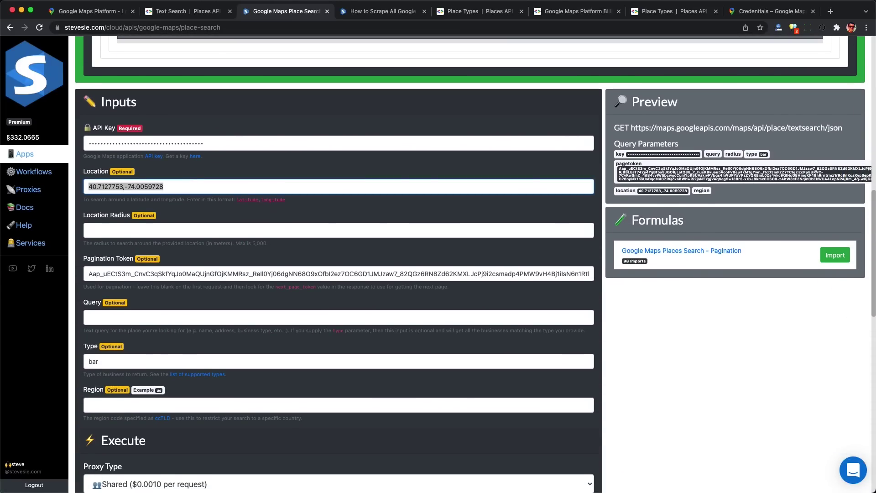
key(BackSpace)
triple_click(167, 276)
key(BackSpace)
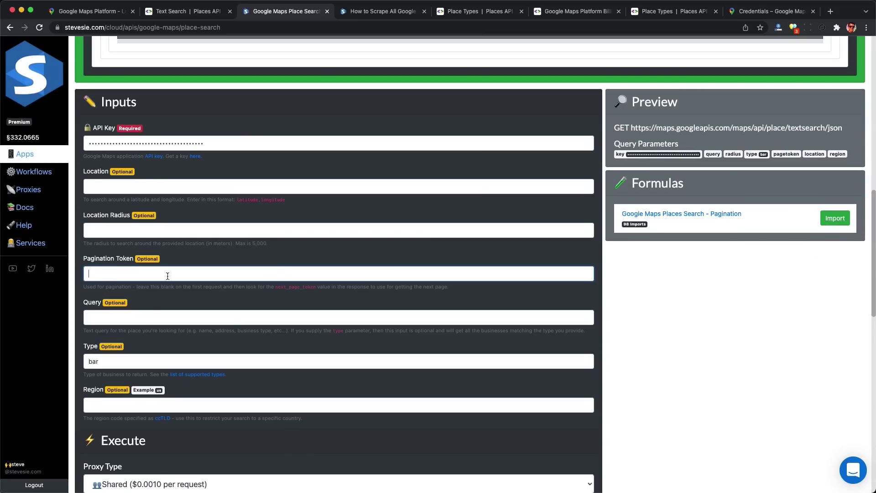
click(138, 321)
text(New York)
triple_click(138, 361)
key(BackSpace)
key(Return)
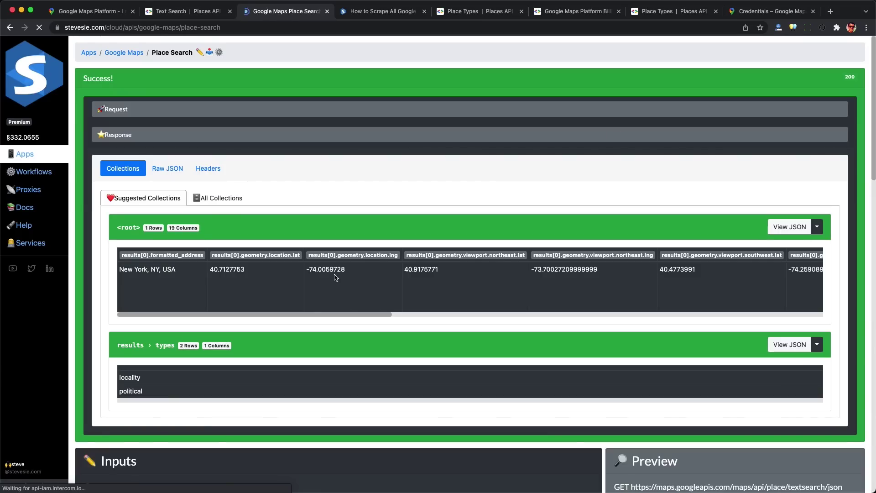
Step: Paste the article's grid-generation script into the article page's developer console
scroll(335, 277, right, 3)
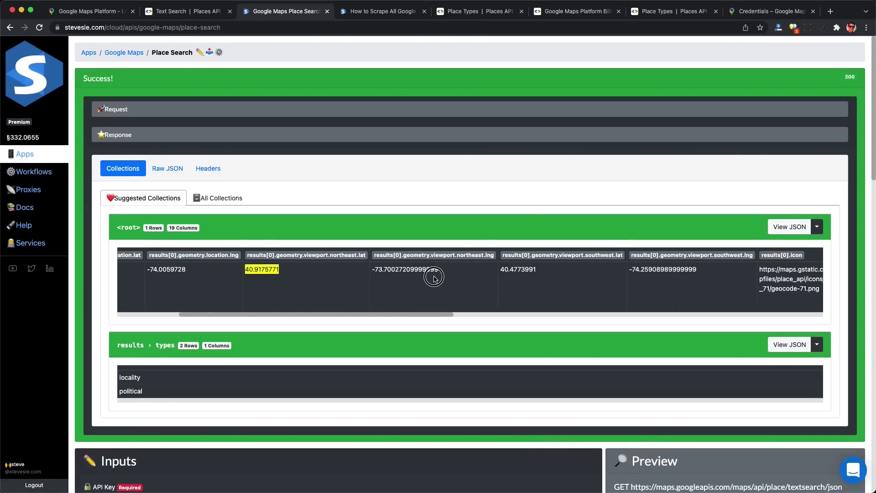
click(366, 15)
click(169, 375)
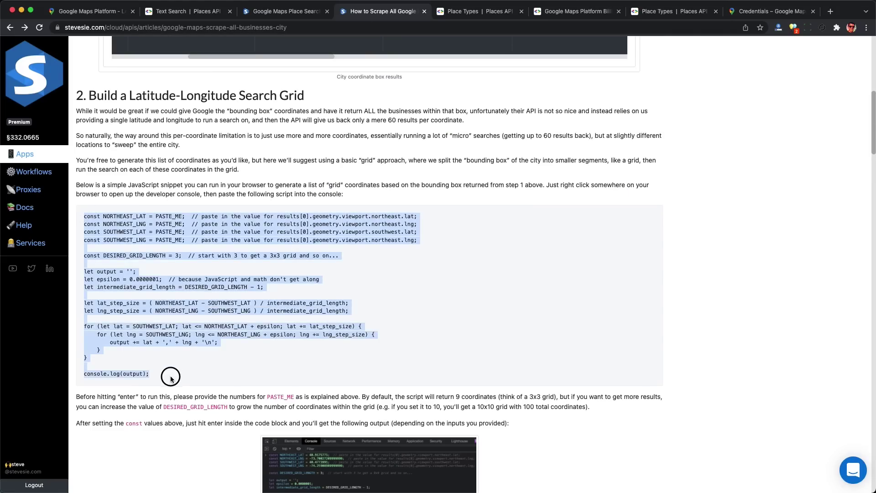
right_click(187, 322)
click(203, 482)
key(super+v)
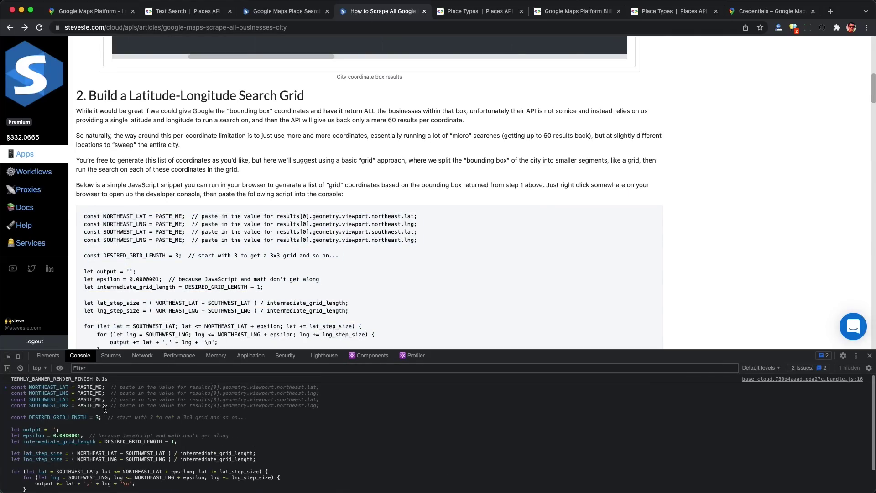
Step: Copy New York's northeast latitude and longitude from the results into the script
click(286, 13)
key(ctrl+Tab)
key(ctrl+shift+Tab)
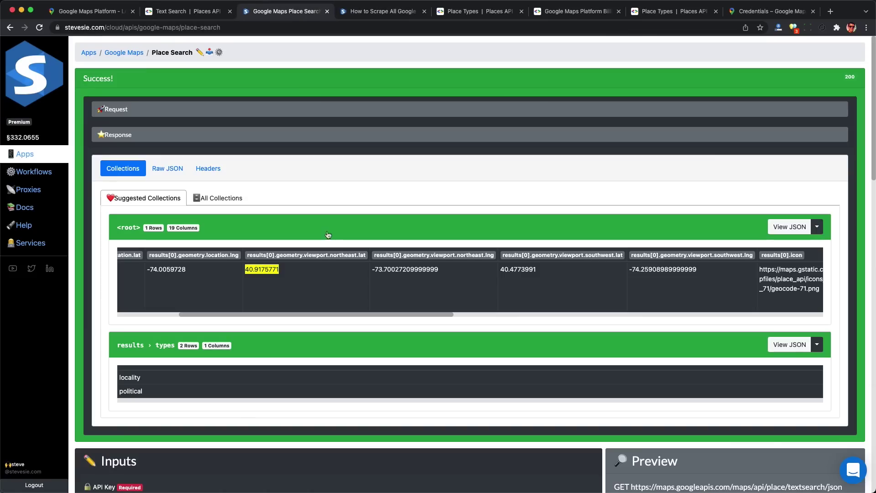
double_click(373, 269)
key(super+c)
key(ctrl+Tab)
double_click(90, 393)
key(super+v)
Step: Copy New York's southwest latitude and longitude from the results into the script
key(ctrl+shift+Tab)
double_click(517, 269)
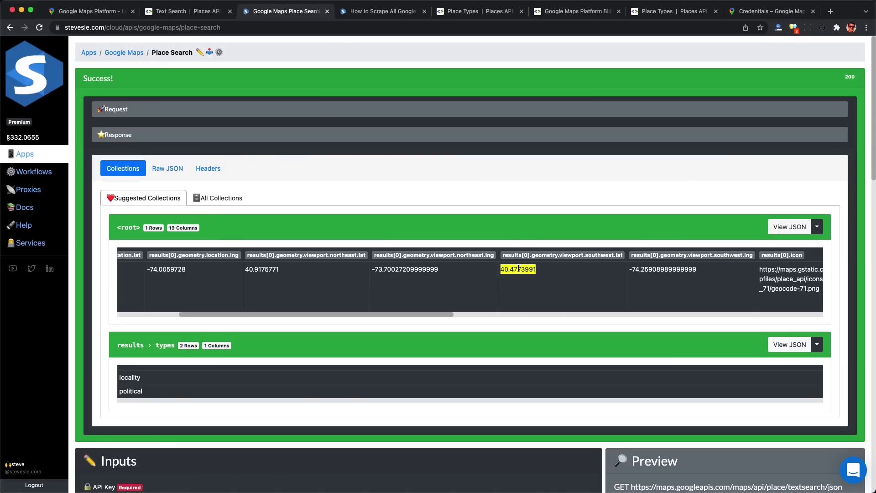
key(ctrl+Tab)
double_click(90, 399)
key(super+v)
key(ctrl+shift+Tab)
double_click(638, 269)
key(super+c)
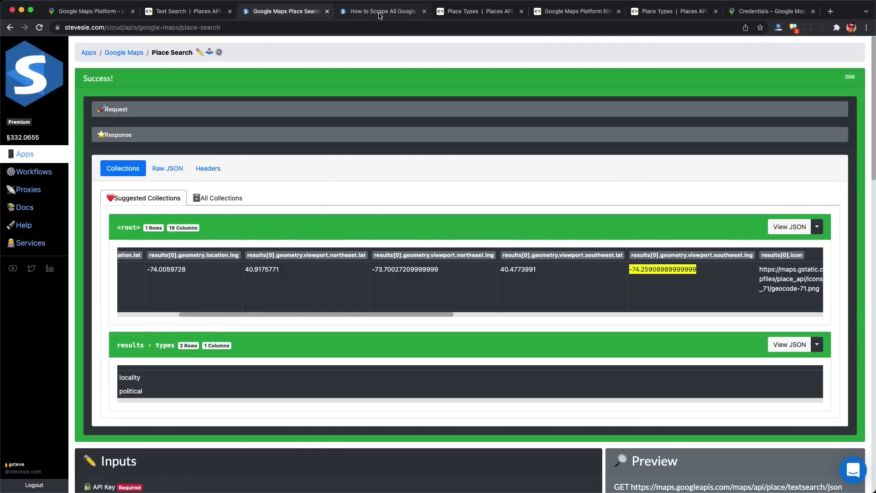
key(ctrl+Tab)
double_click(90, 405)
key(super+v)
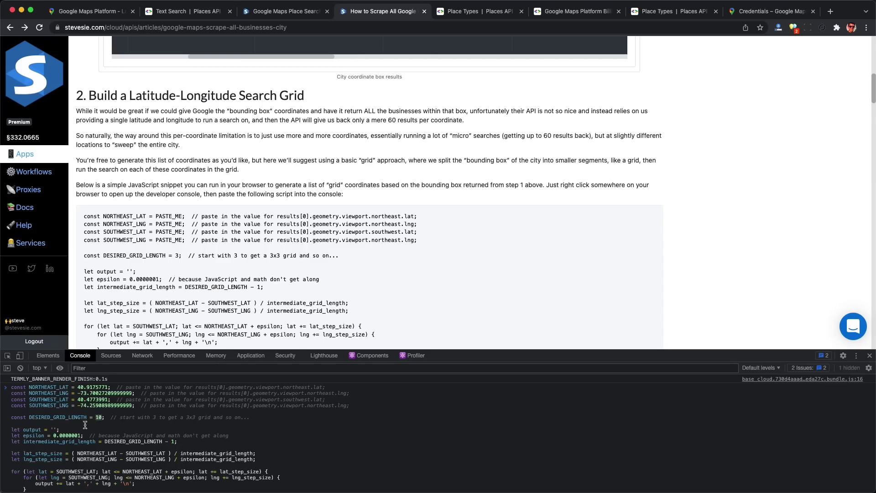
Step: Run the grid script and paste its 100 printed coordinate lines into a new Sublime Text document
scroll(91, 422, down, 2)
key(Return)
scroll(92, 433, up, 2)
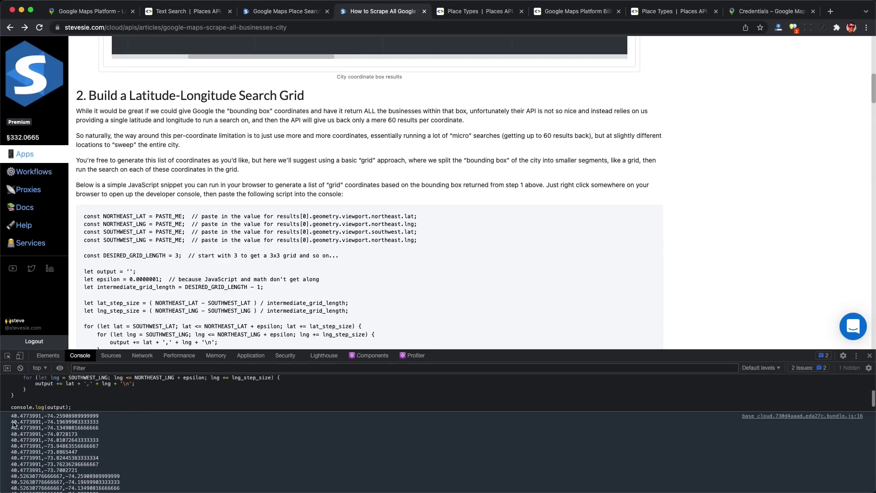
drag(11, 416, 123, 490)
key(super+c)
key(super+Tab)
key(super+v)
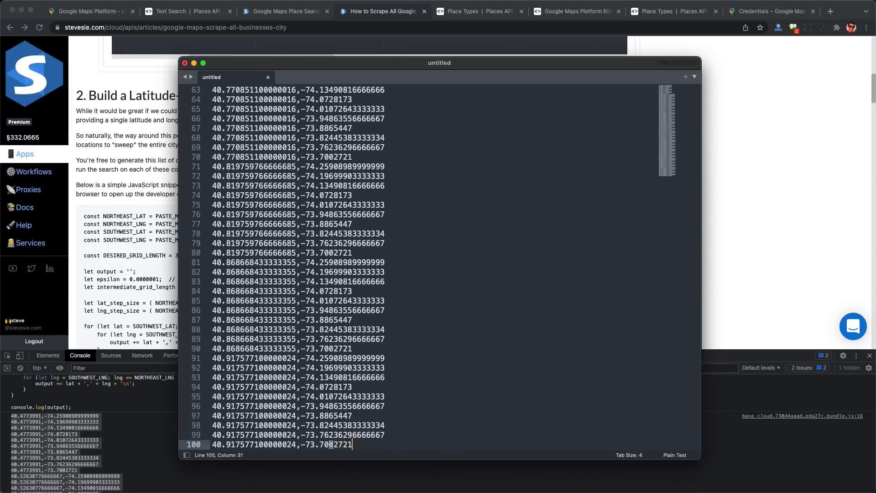
Step: Enter 10 on the calculator
scroll(343, 409, up, 20)
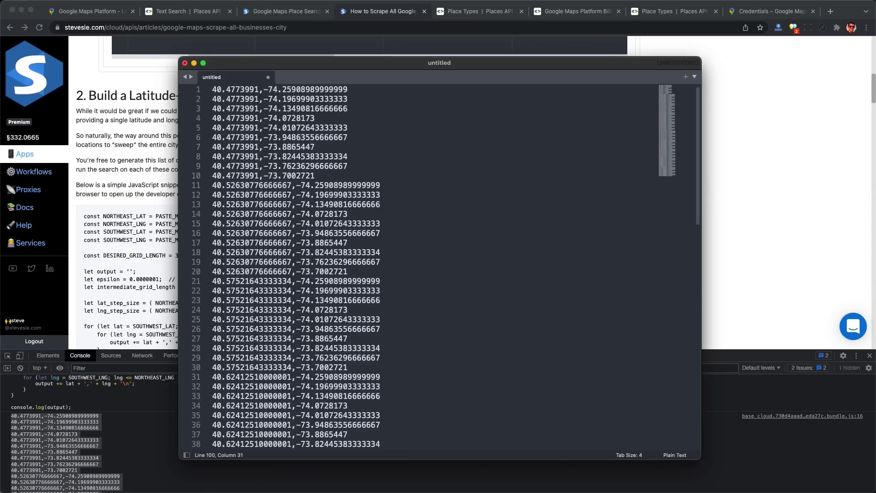
click(443, 283)
click(453, 314)
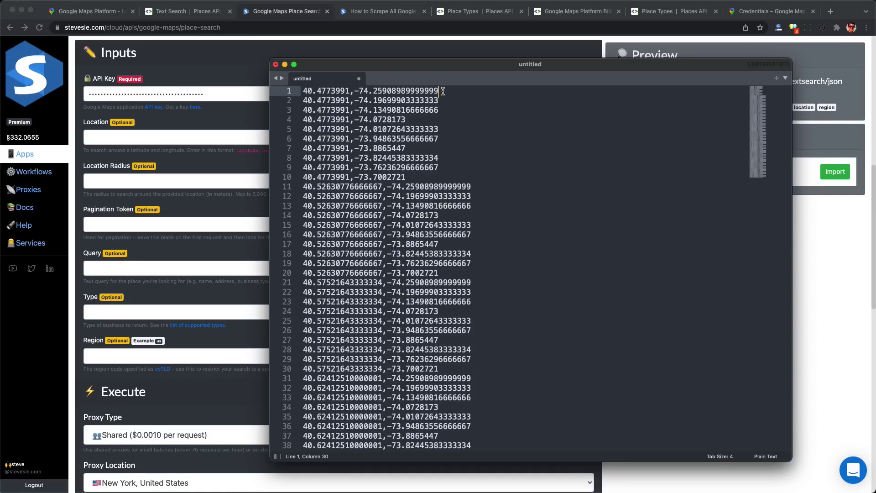
Step: Run a bar search at the first grid coordinate pair pasted into Location
drag(447, 91, 301, 87)
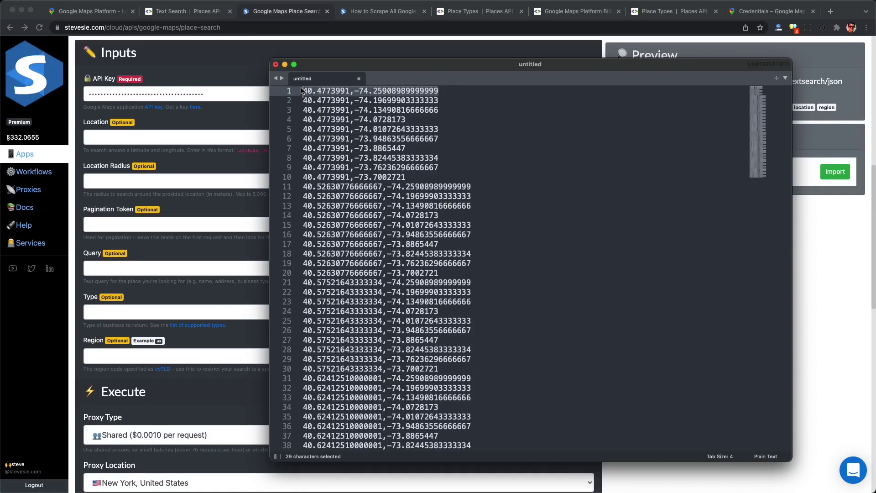
click(326, 53)
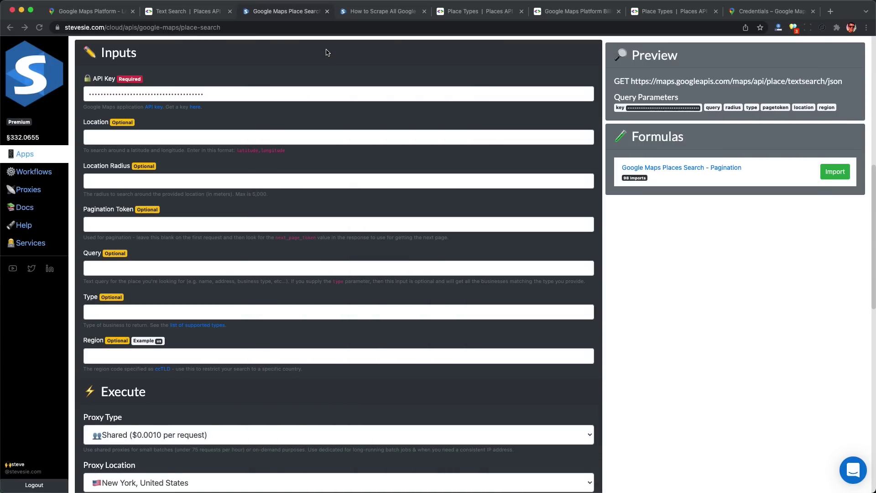
click(157, 133)
key(super+v)
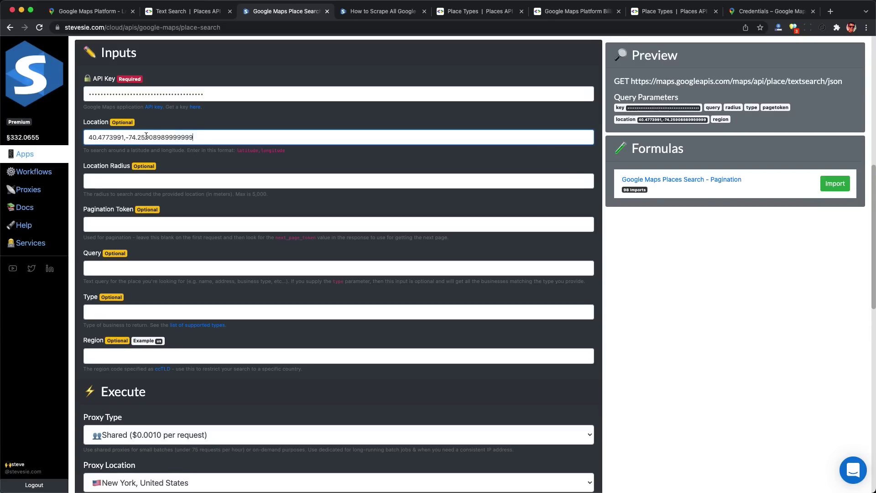
click(99, 313)
text(bar)
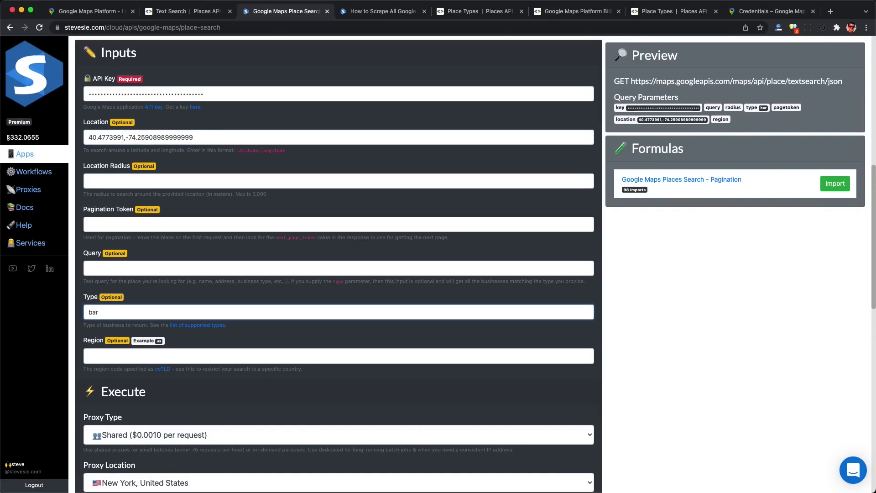
key(Return)
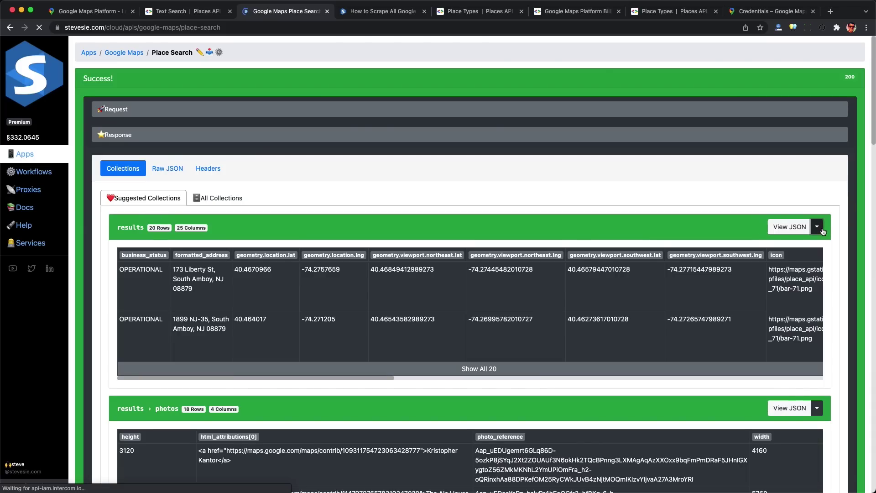
Step: Download the first results page as CSV, then load and download the second page
click(817, 227)
click(734, 256)
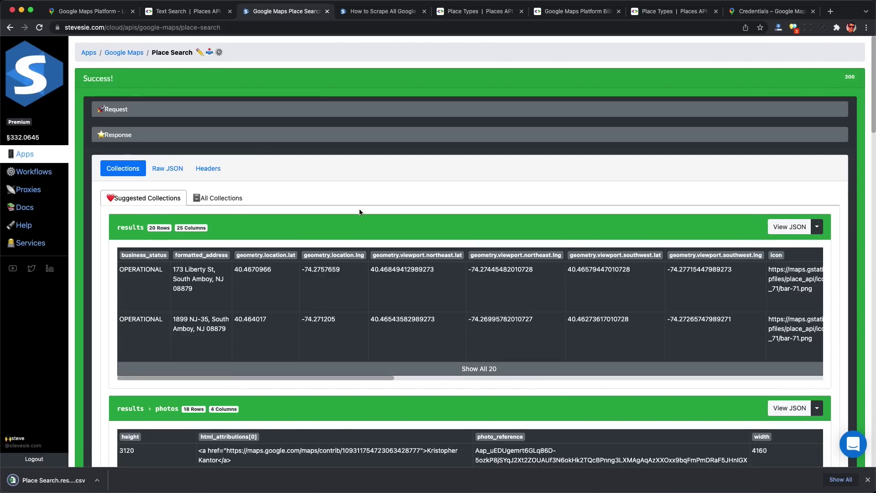
scroll(137, 296, down, 10)
scroll(106, 323, down, 10)
click(274, 274)
key(cmd+v)
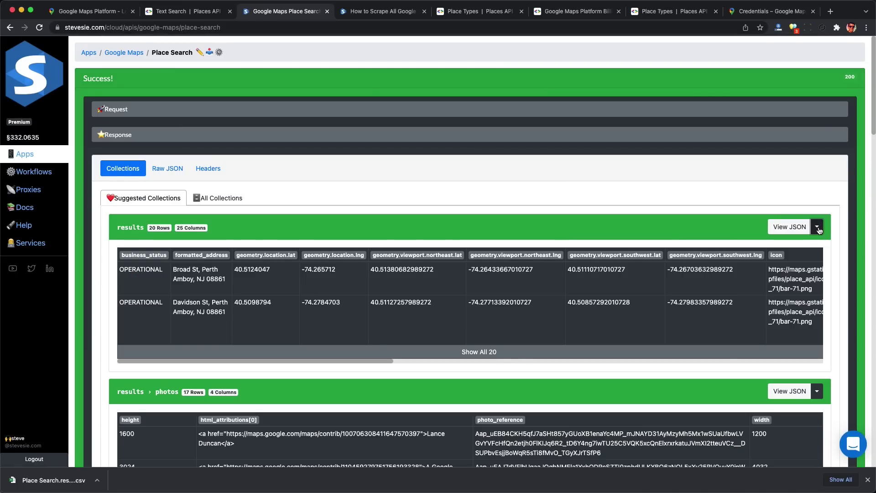
click(816, 227)
click(767, 256)
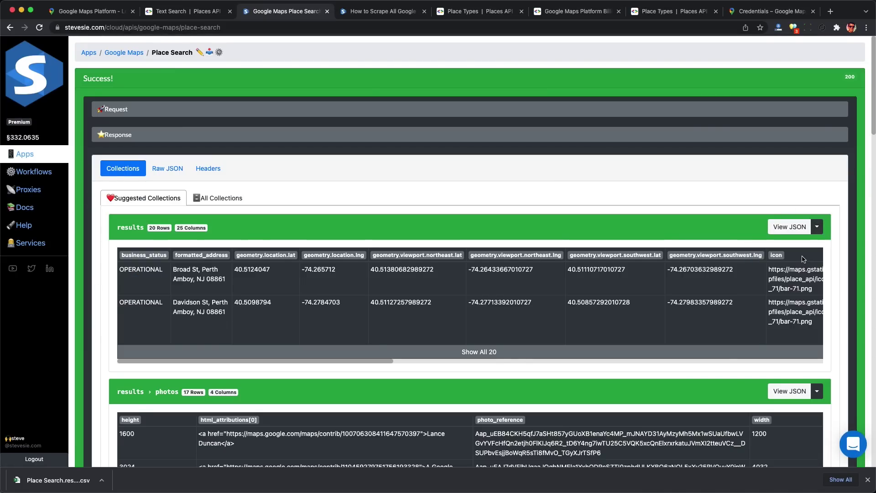
Step: Paste the next pagination token and download the third results page as CSV
scroll(134, 297, down, 10)
click(133, 297)
scroll(97, 313, down, 10)
triple_click(319, 329)
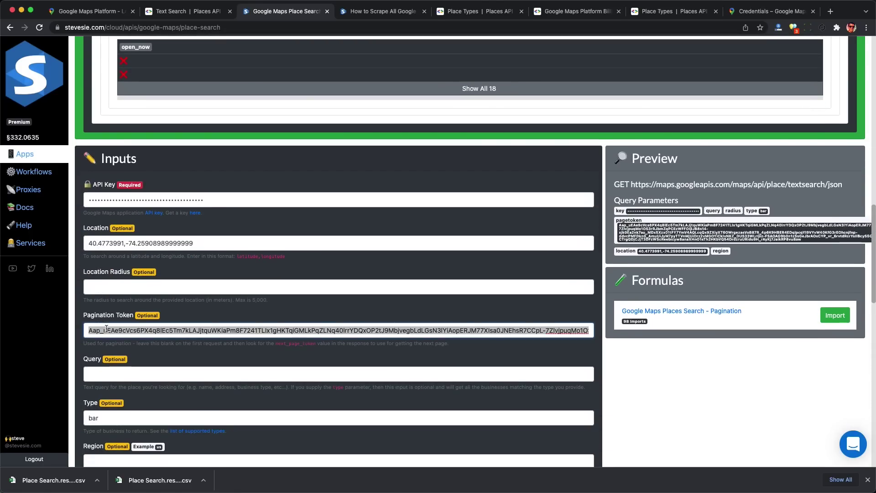
key(cmd+v)
click(816, 231)
click(766, 261)
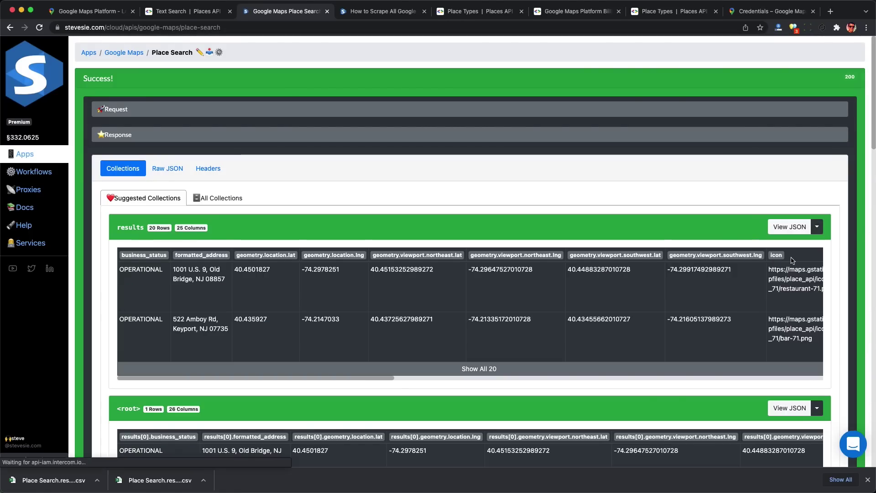
Step: Clear the token, search at 40.4773991,-74.19699903333333 and download the results as expanded CSV
scroll(99, 310, down, 2)
scroll(98, 310, down, 10)
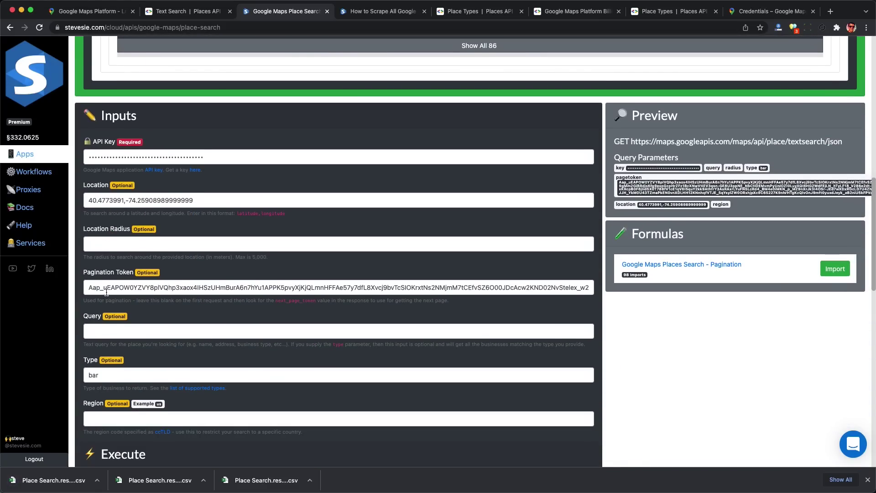
triple_click(109, 287)
key(BackSpace)
key(cmd+Tab)
key(cmd+Tab)
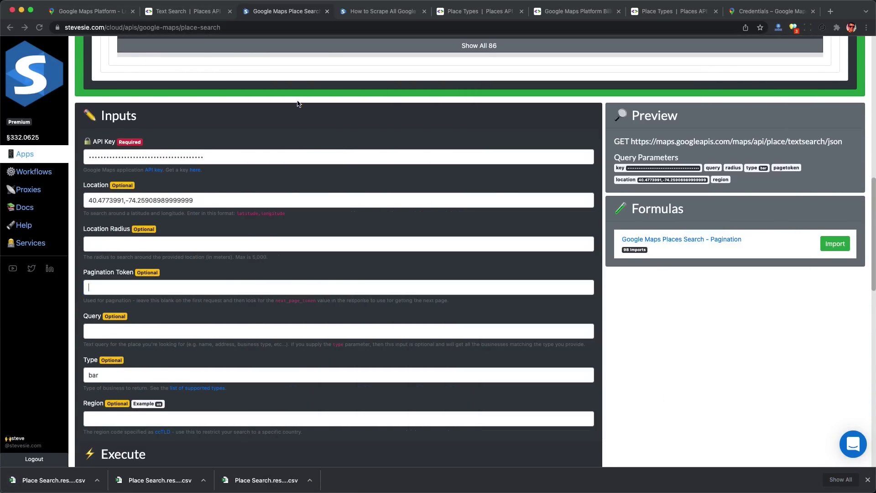
triple_click(223, 200)
key(cmd+v)
key(Return)
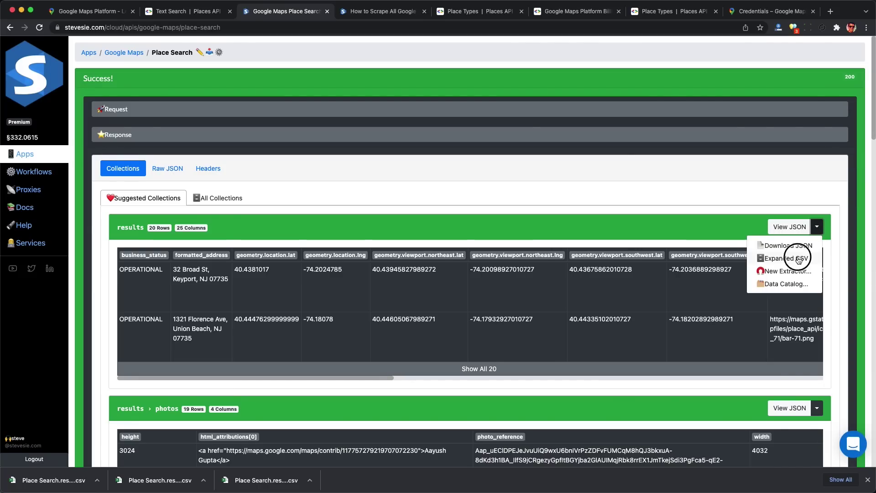
click(797, 259)
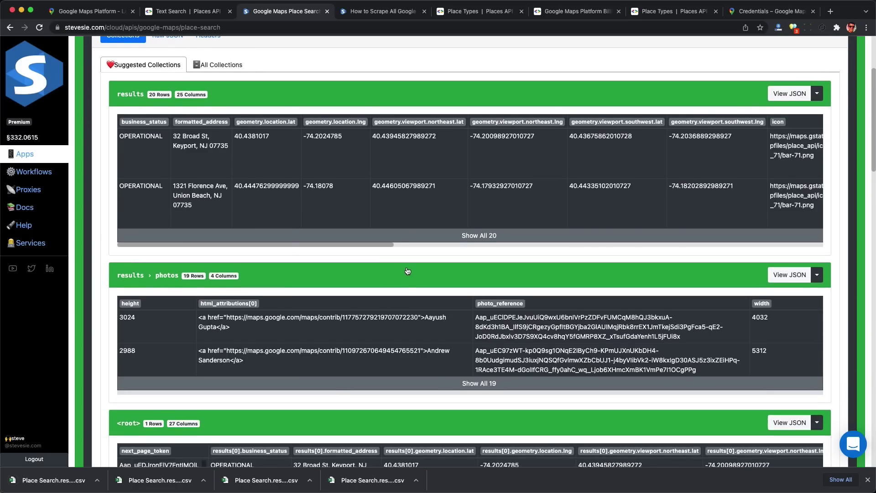
scroll(407, 270, down, 5)
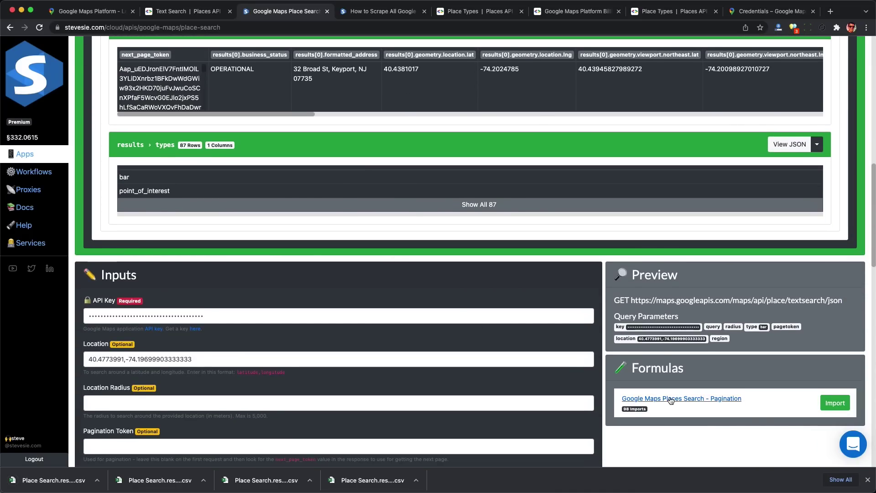
Step: Import the Google Maps Places Search - Pagination workflow, paste in the API key, and expand Location
click(670, 400)
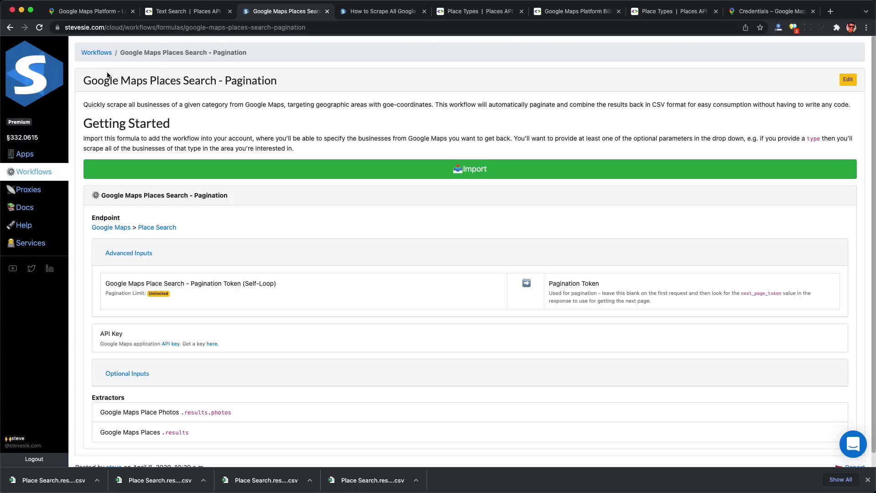
triple_click(107, 75)
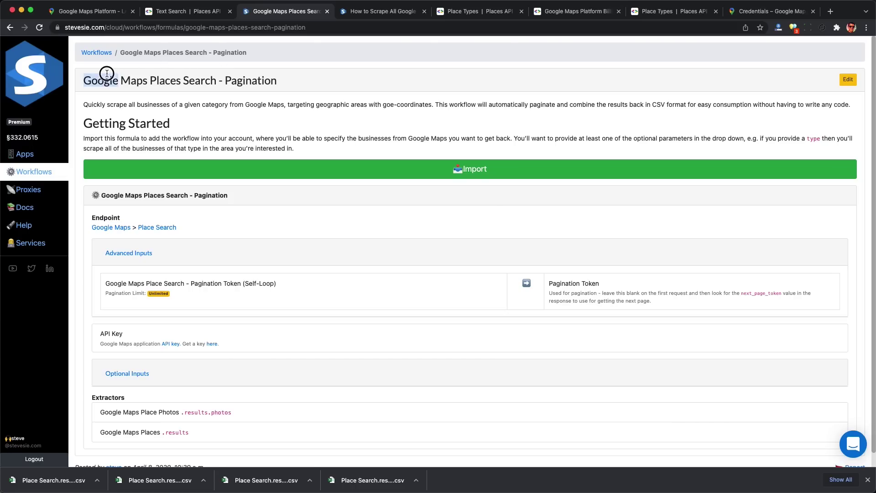
click(192, 99)
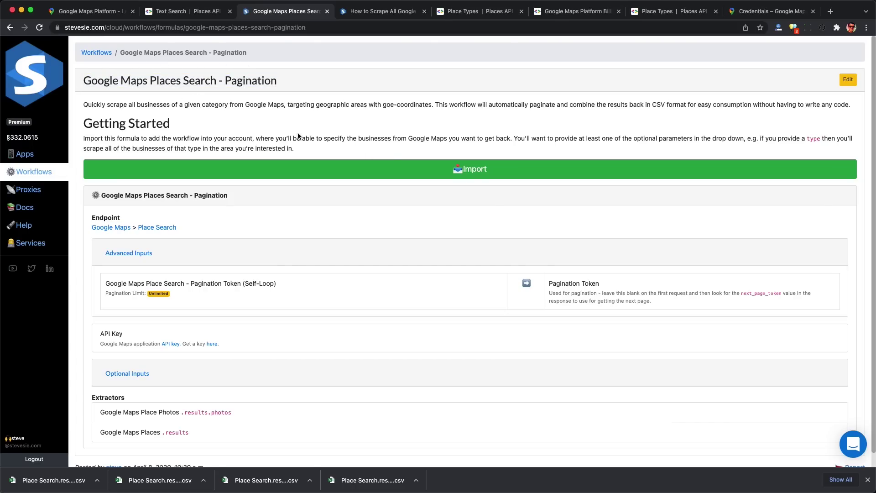
click(406, 168)
key(super+v)
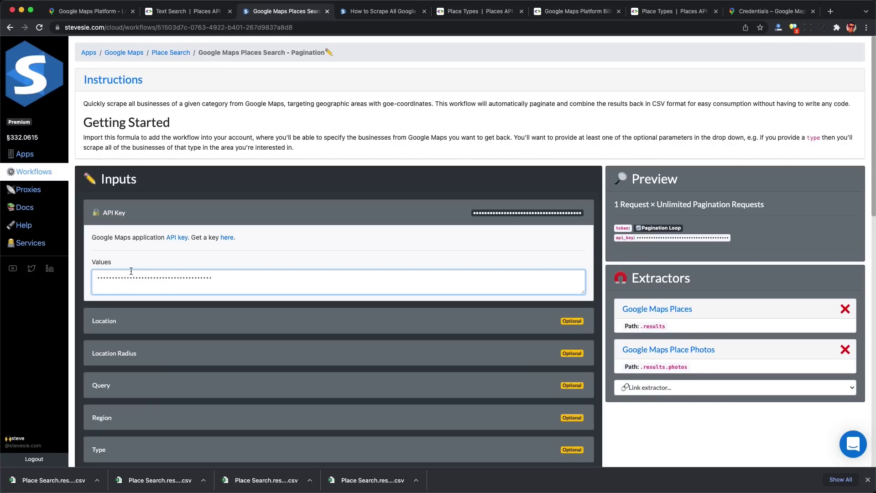
scroll(132, 272, down, 5)
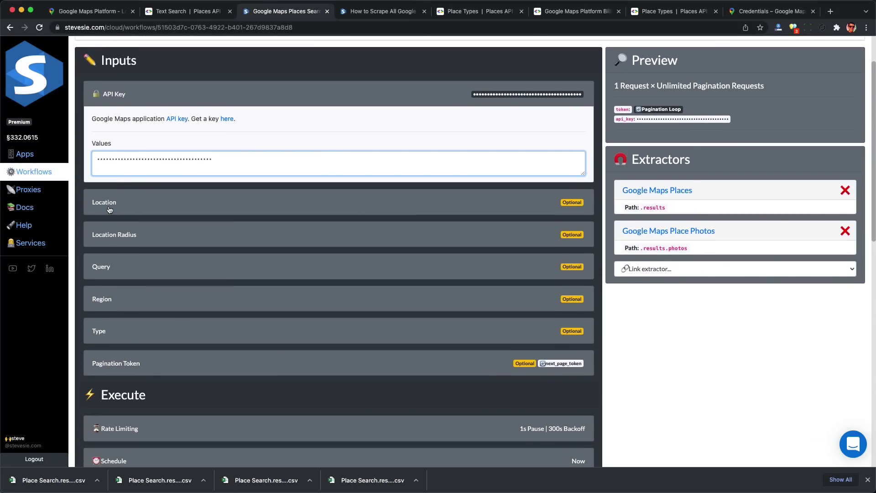
click(108, 205)
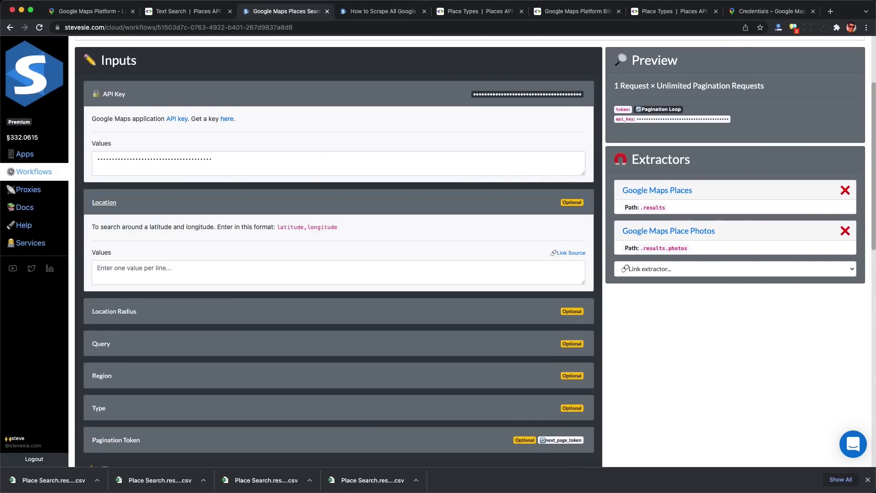
key(super+Tab)
Step: Paste the 100 grid coordinates into Location Values and enter bar as the Type
key(super+a)
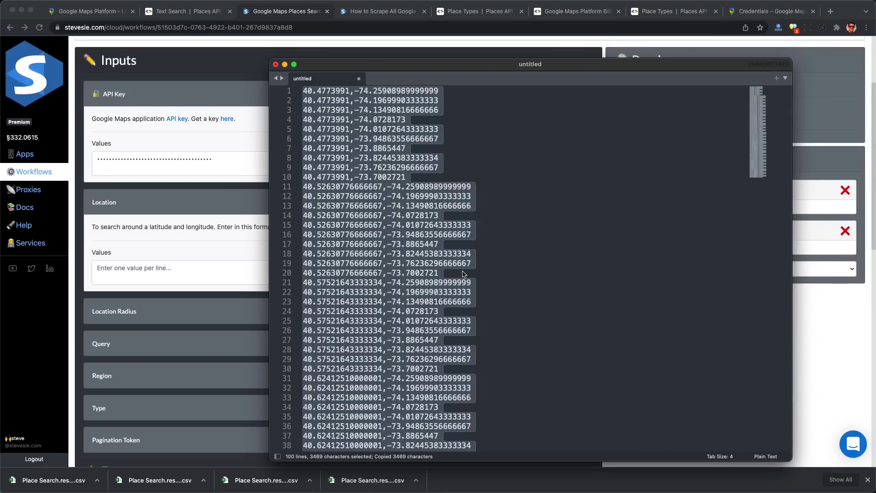
key(super+Tab)
click(112, 267)
key(super+v)
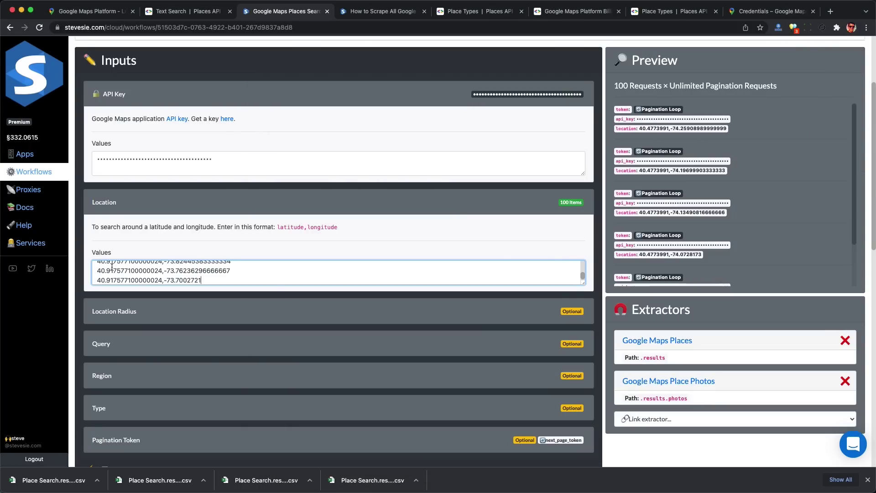
scroll(114, 325, down, 3)
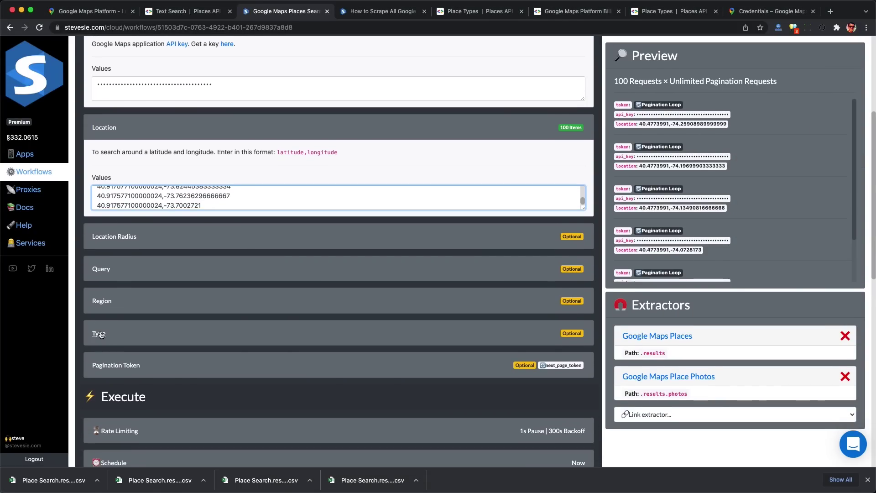
click(100, 335)
scroll(103, 336, down, 2)
click(117, 340)
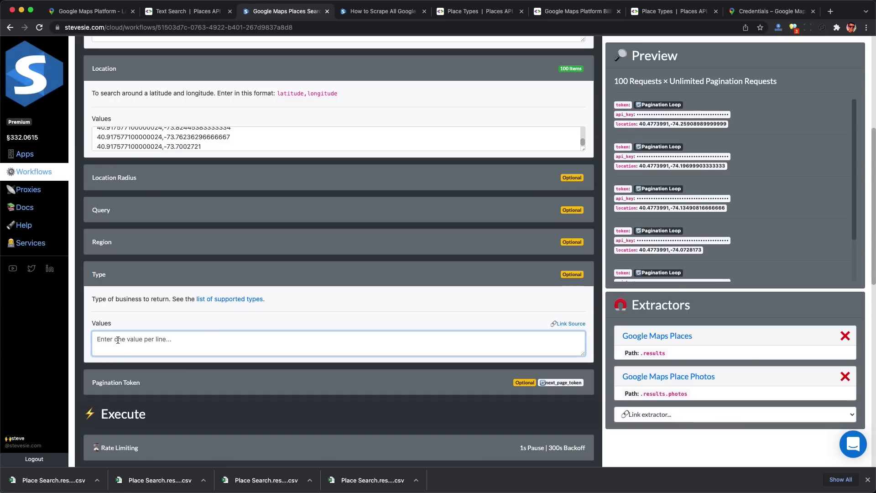
text(bar)
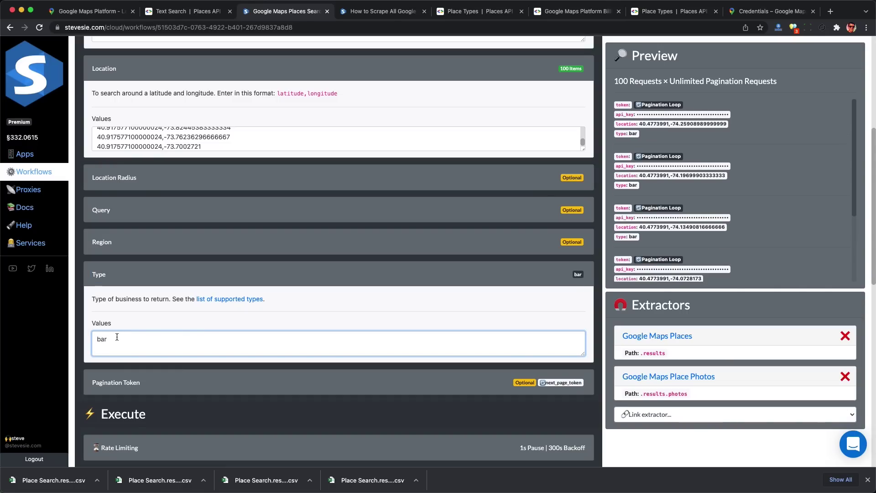
Step: Execute the workflow as 'NYC Bars 10x10 Grid' across all 100 locations
scroll(446, 382, down, 2)
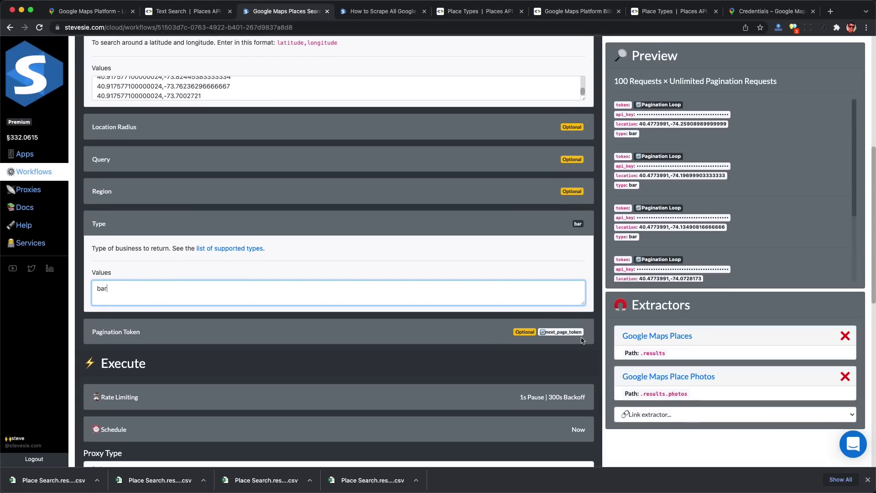
scroll(425, 350, down, 10)
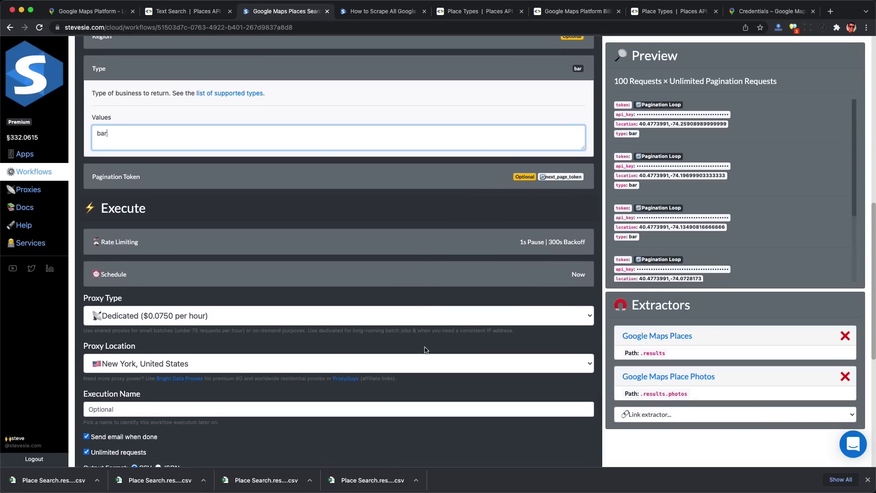
scroll(425, 350, down, 2)
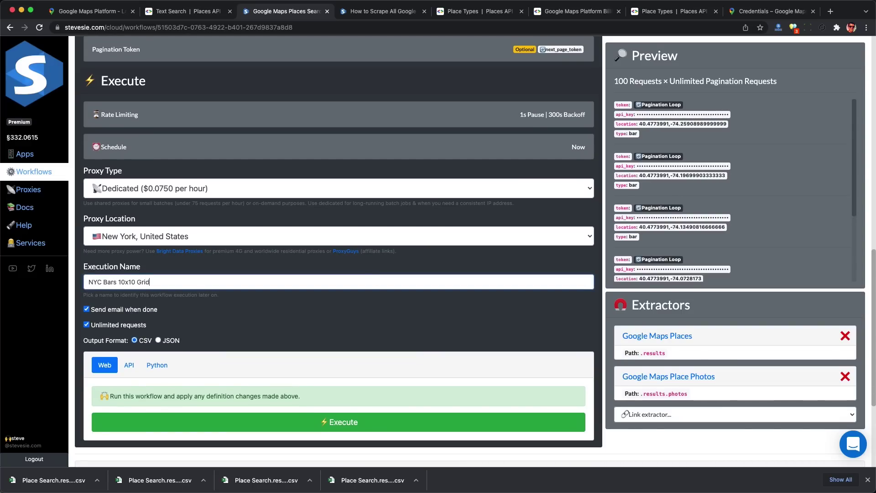
click(119, 425)
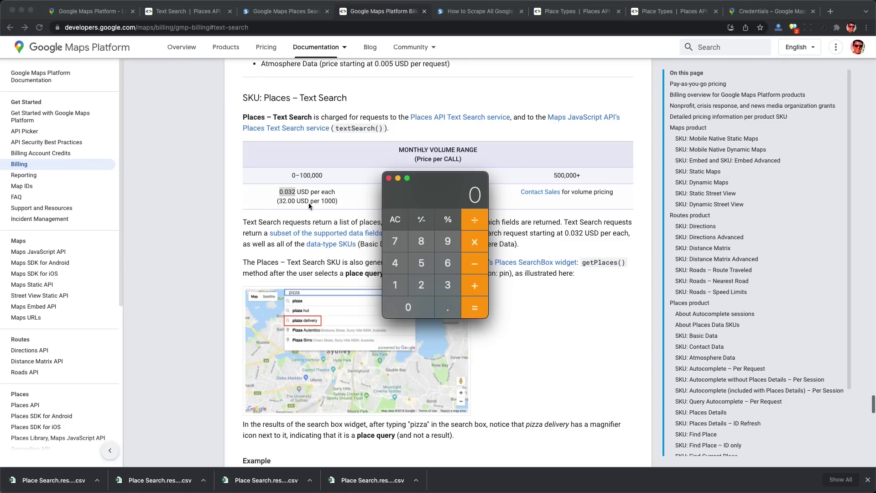
Step: Multiply 0.032 by 217 in Calculator, giving a 6.944 USD cost
text(032)
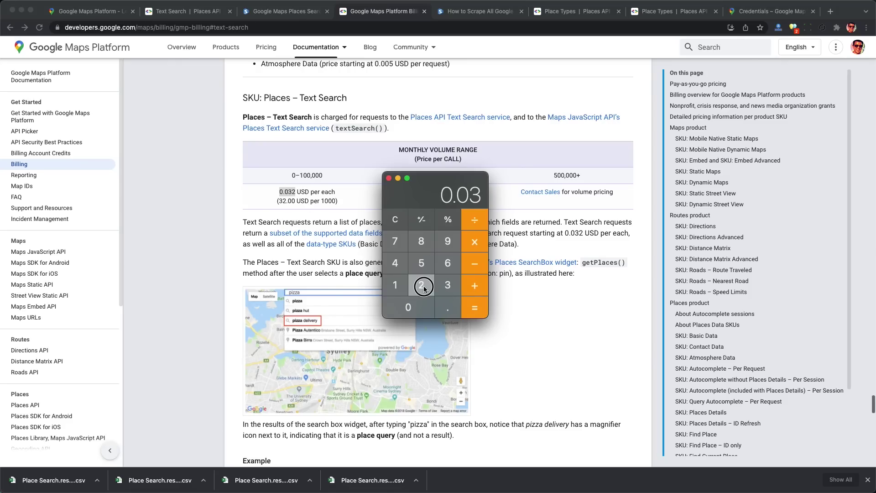
click(395, 285)
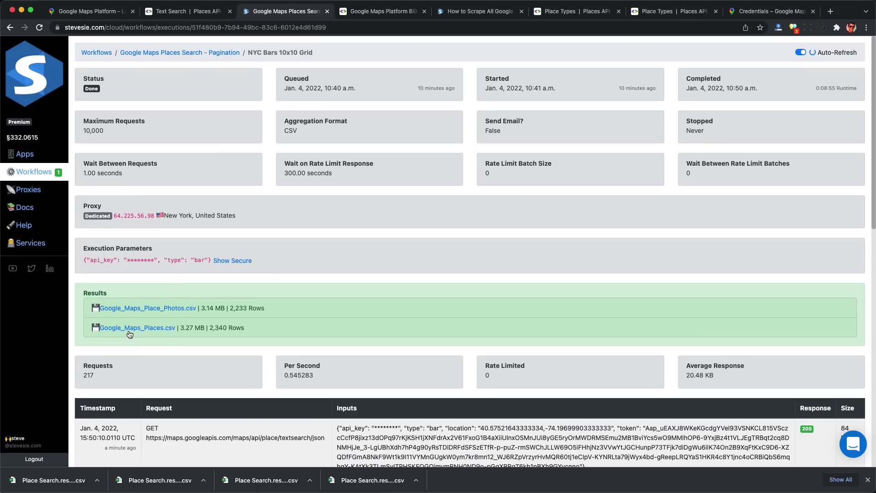
Step: Open Google_Maps_Places.csv in Excel and select the results.place_id column, showing 2341 entries
click(129, 328)
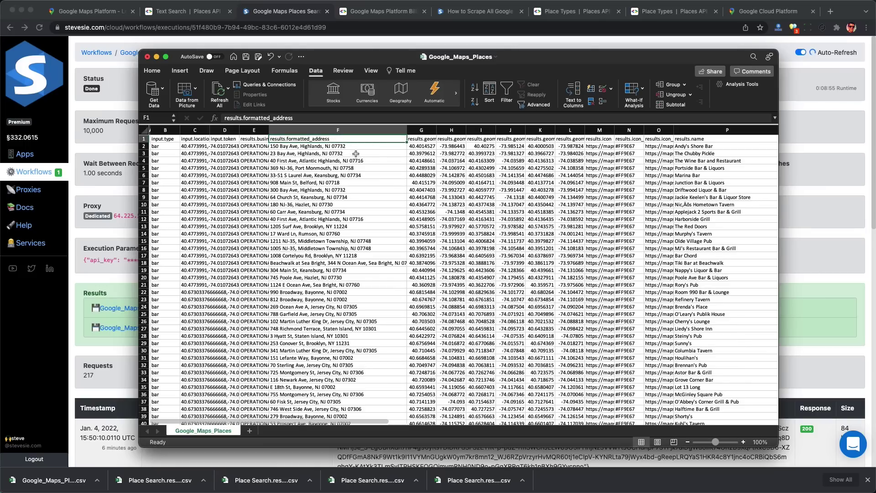
click(352, 130)
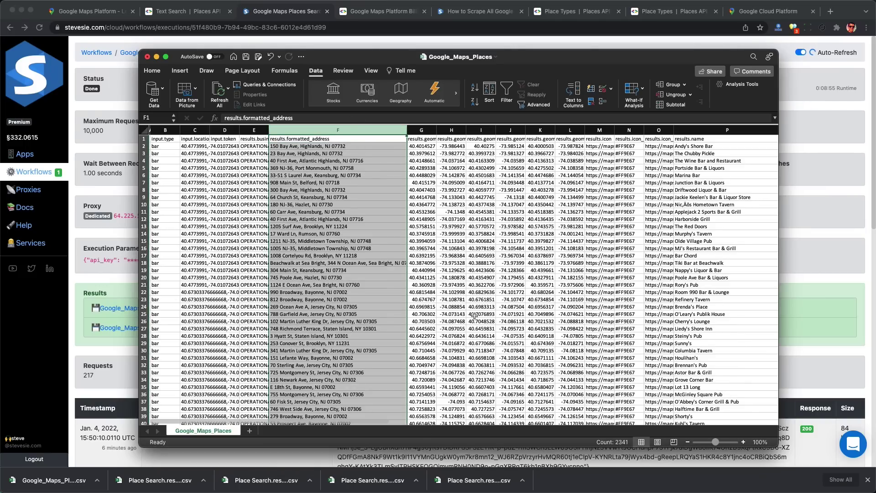
scroll(382, 205, right, 5)
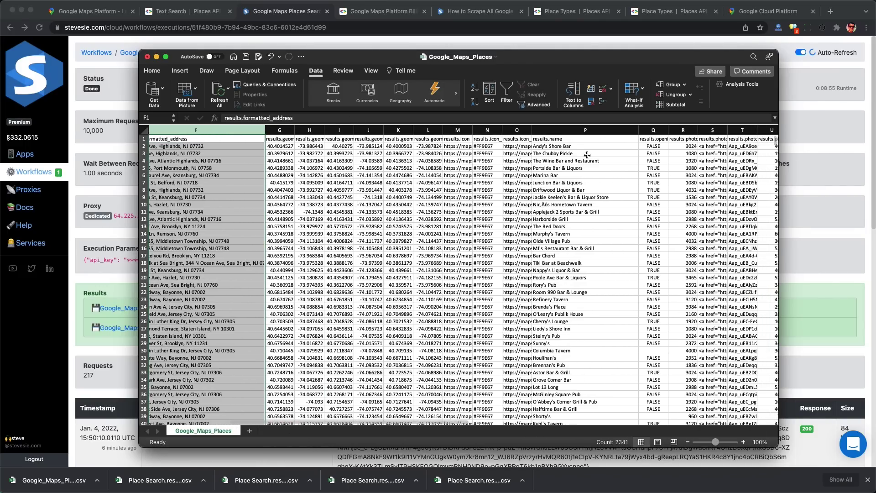
click(599, 130)
scroll(614, 162, right, 4)
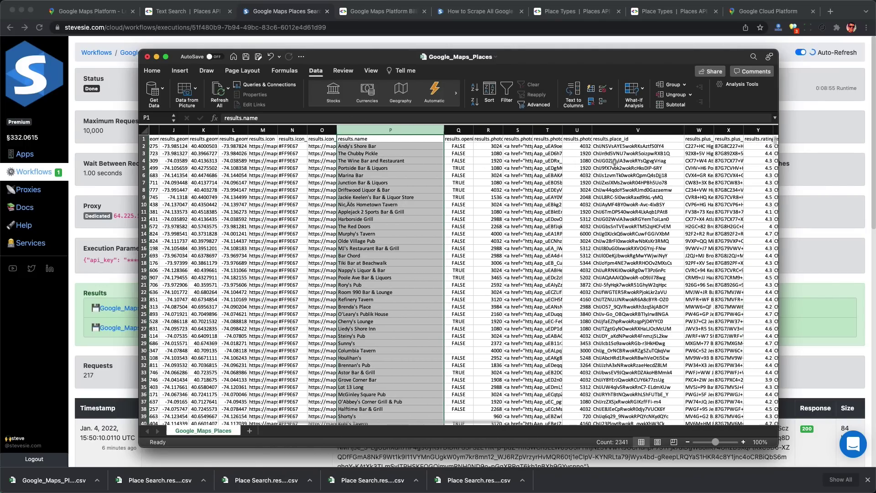
scroll(615, 162, right, 2)
click(567, 138)
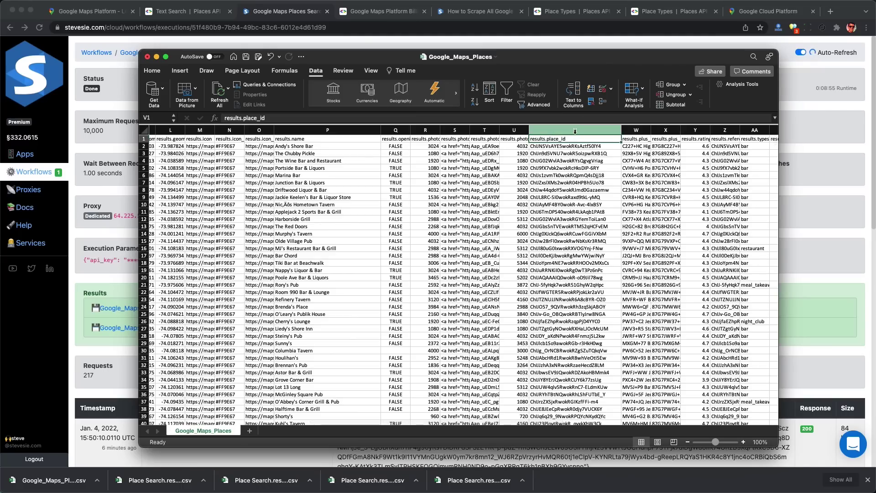
click(574, 130)
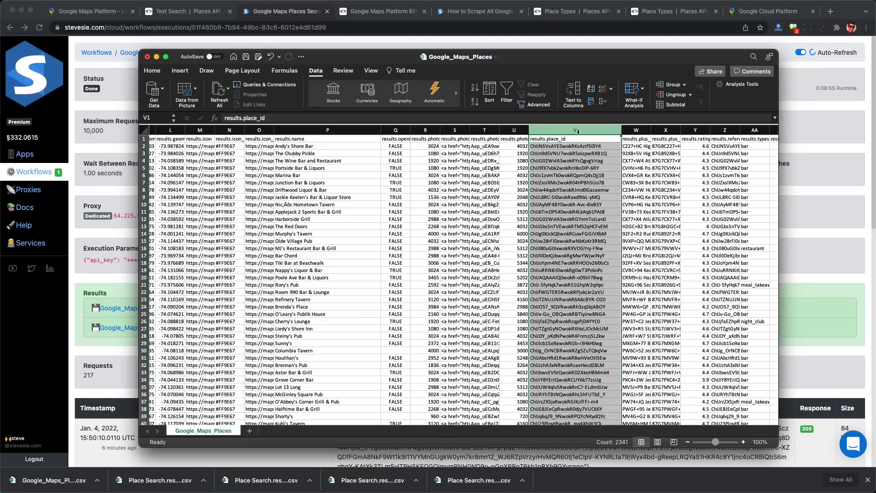
Step: Remove duplicates from the whole table comparing only column V (results.place_id), leaving 1365 unique values
click(593, 104)
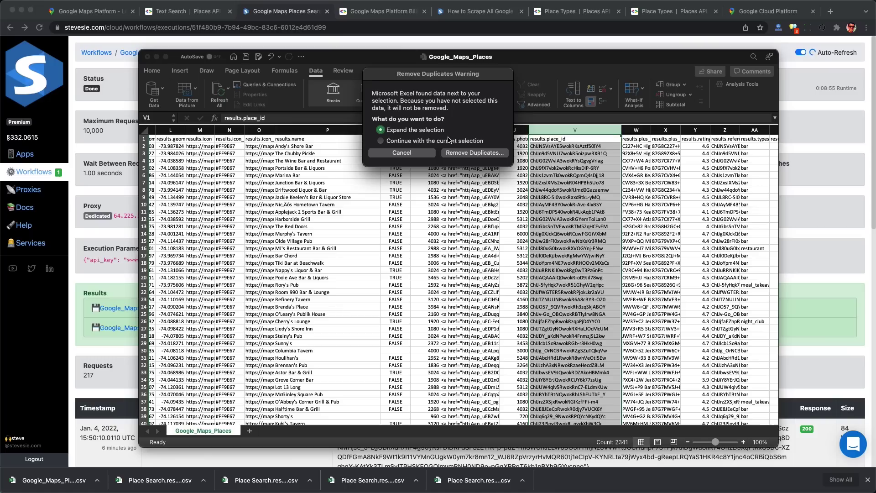
click(472, 153)
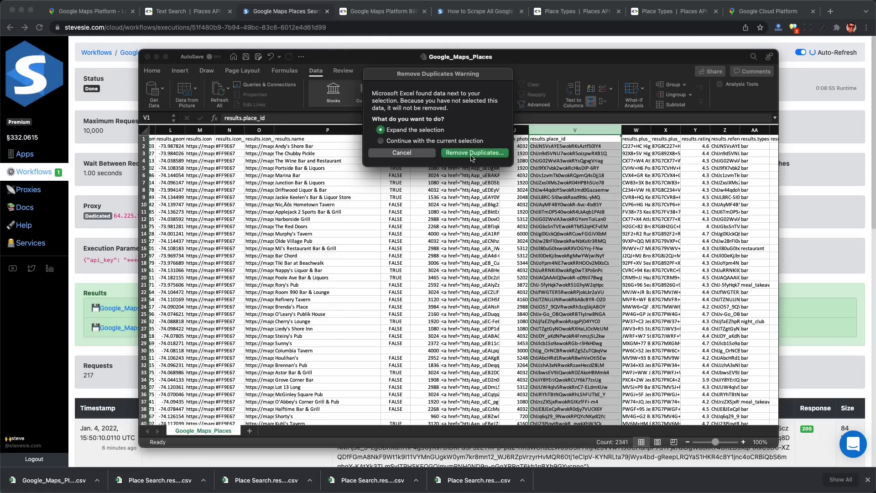
scroll(453, 135, up, 8)
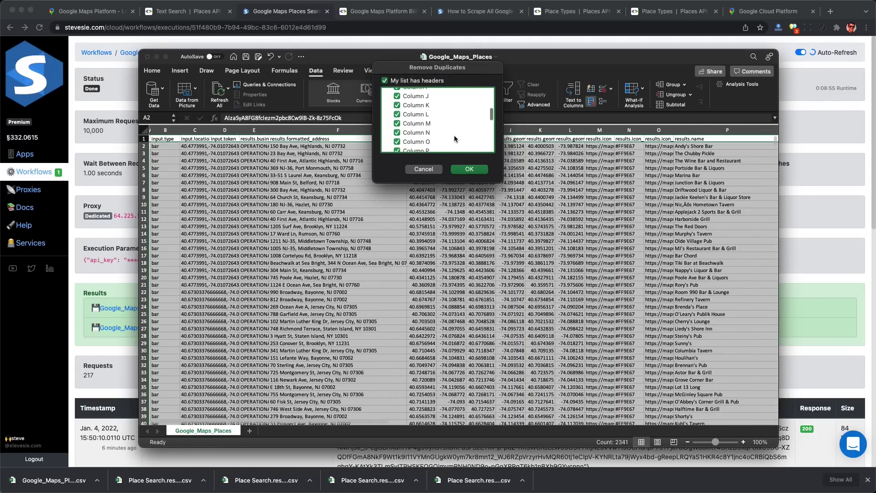
click(397, 97)
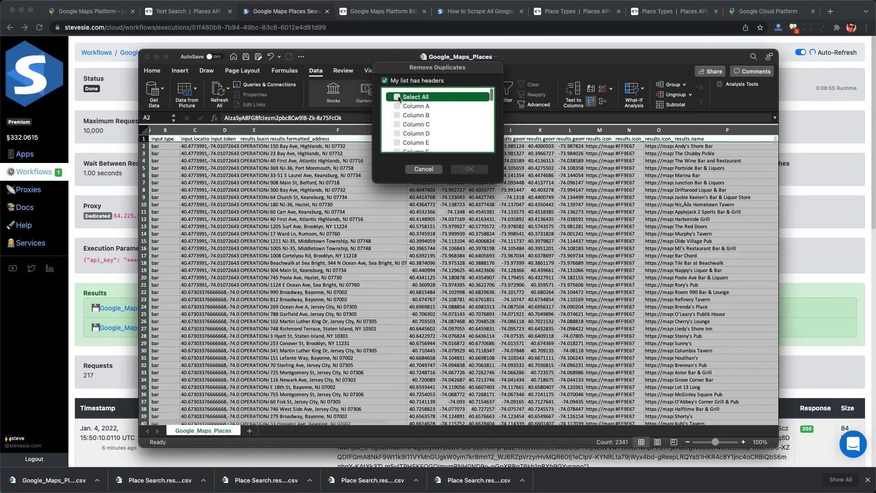
scroll(424, 117, down, 8)
scroll(424, 116, down, 3)
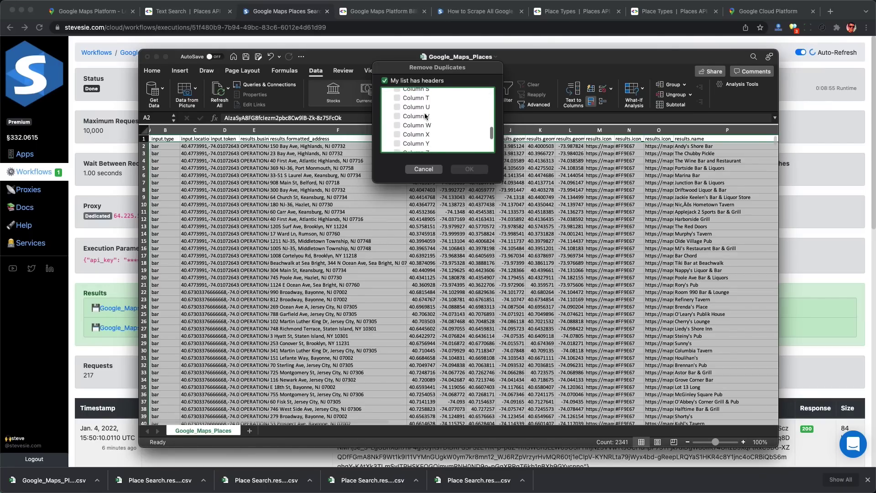
scroll(425, 115, down, 2)
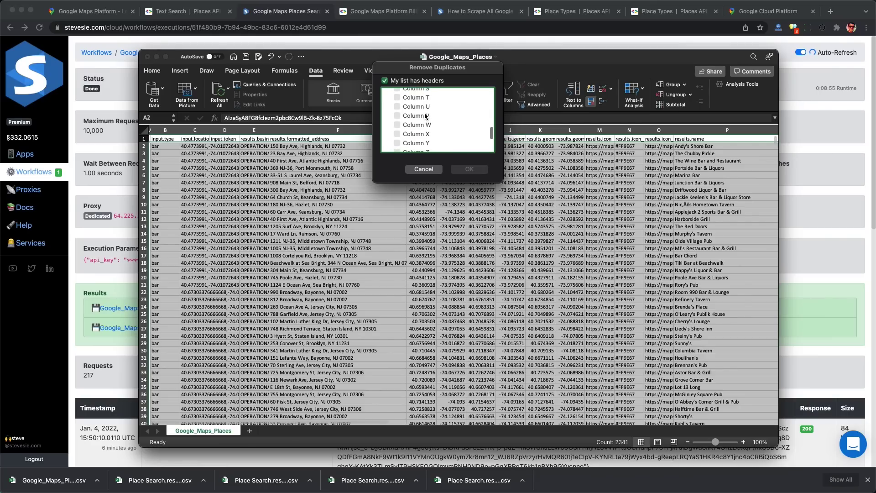
click(398, 116)
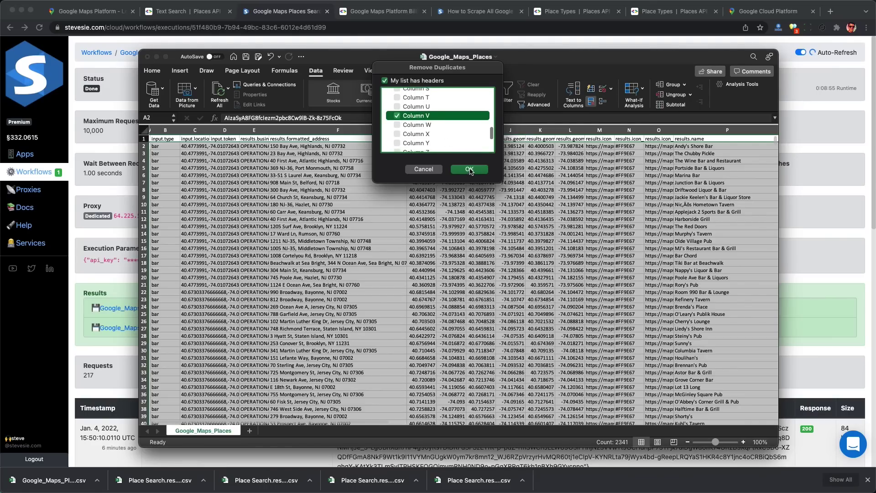
click(469, 169)
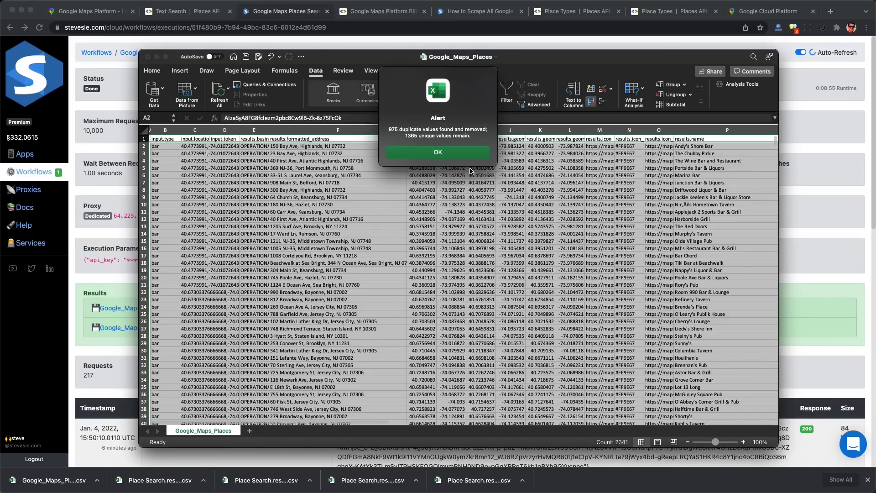
drag(391, 129, 487, 129)
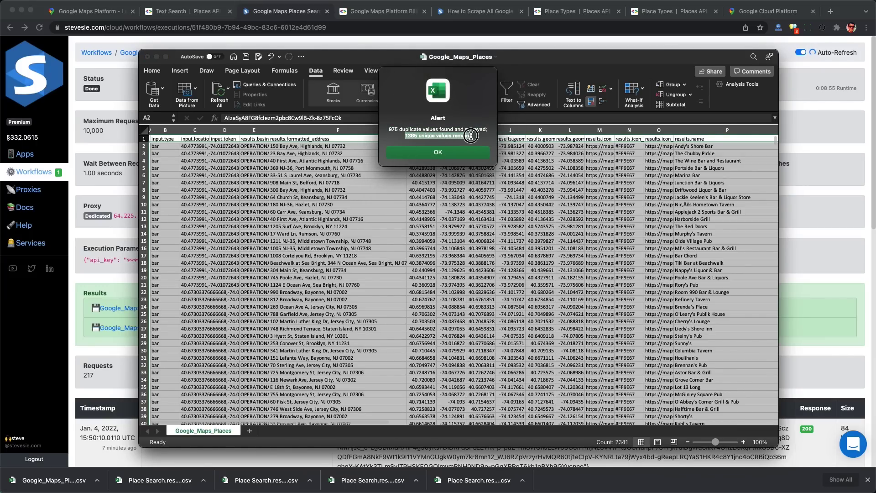
Step: Dismiss the removal summary and select the entire results.place_id column V in the deduplicated sheet
click(459, 152)
scroll(460, 152, down, 20)
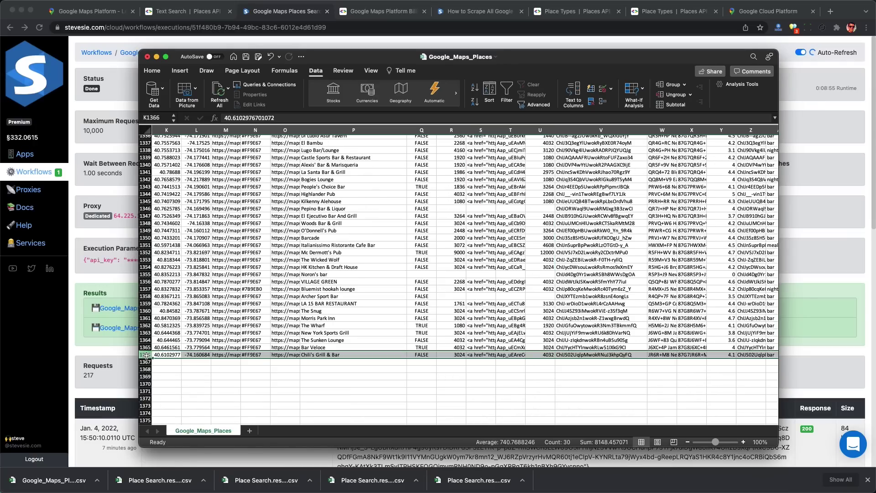
scroll(315, 367, up, 20)
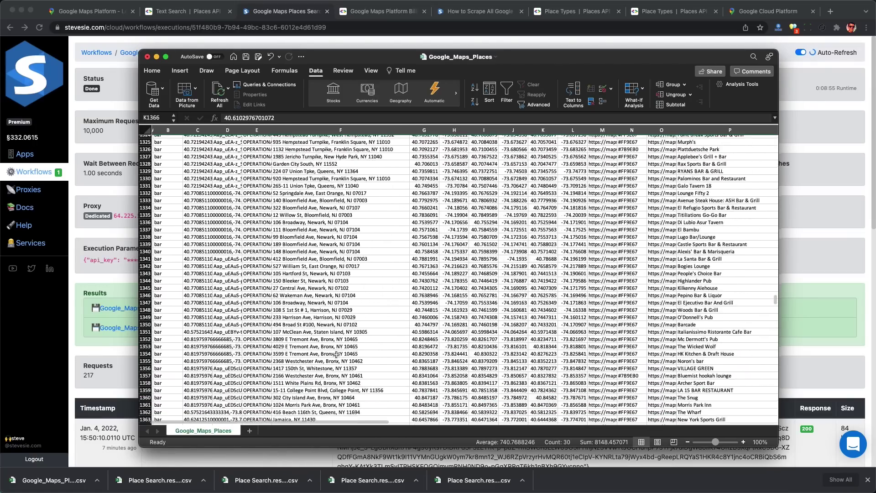
scroll(658, 316, up, 20)
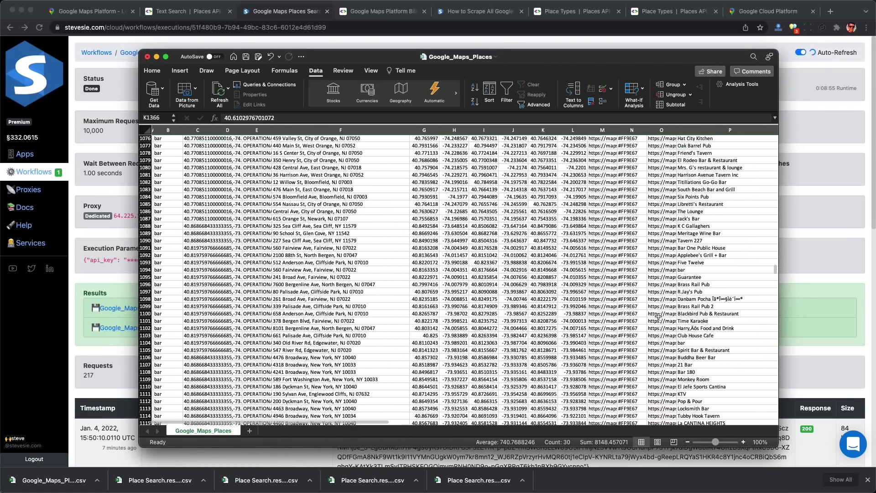
scroll(659, 316, up, 20)
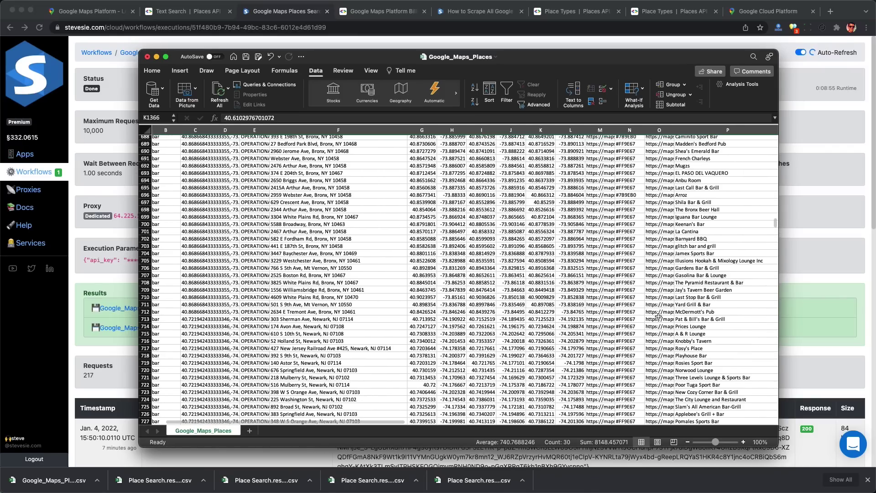
scroll(658, 316, up, 20)
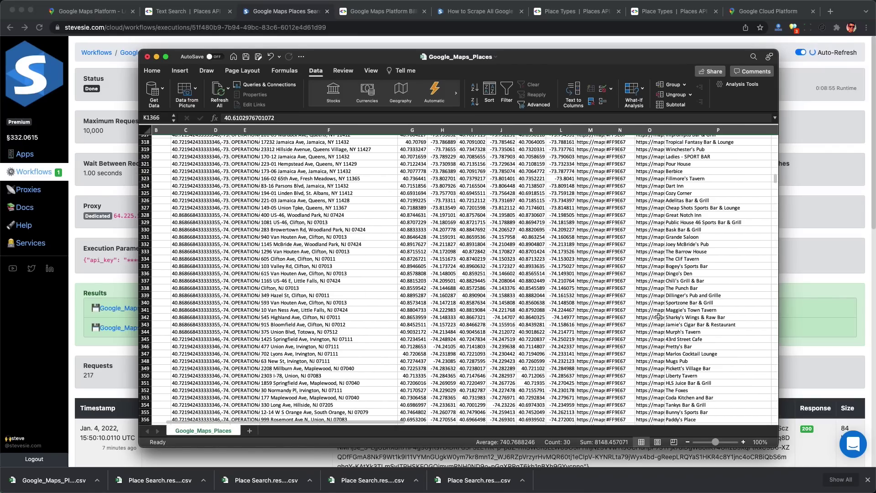
scroll(658, 316, right, 10)
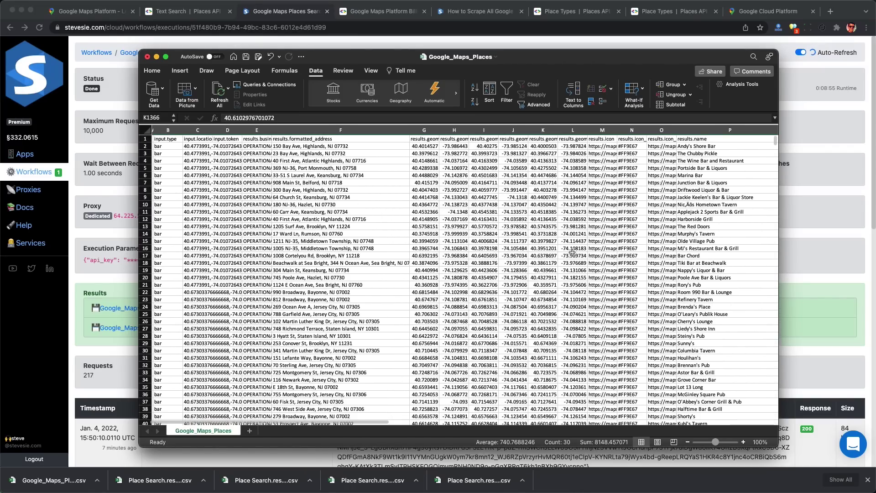
scroll(476, 185, right, 10)
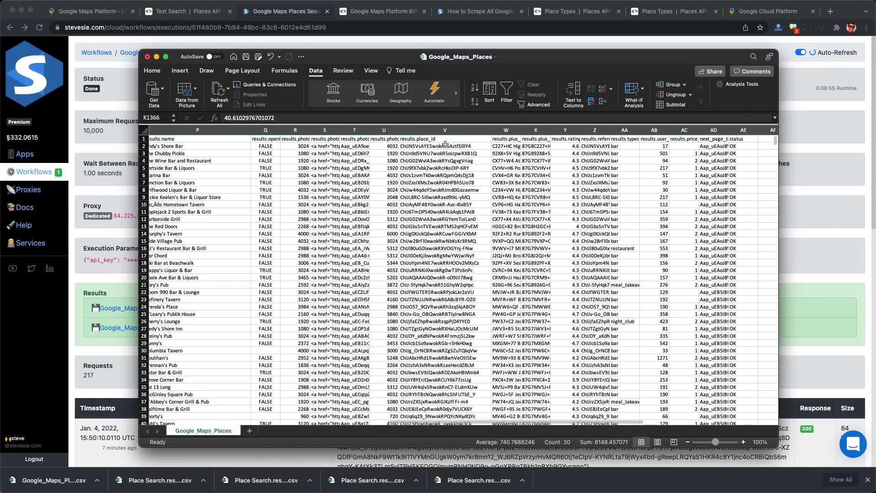
click(442, 132)
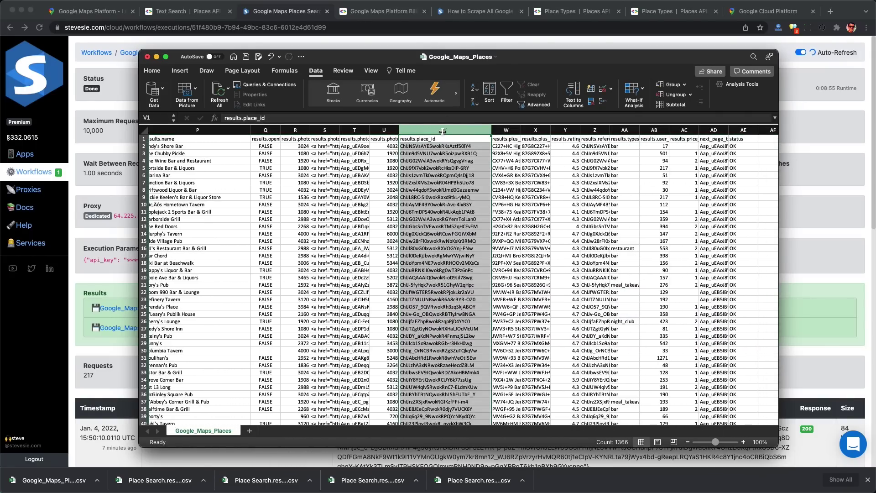
Step: Copy the place_id column and return to the guide's business details lookup section in Chrome
key(super+c)
click(479, 11)
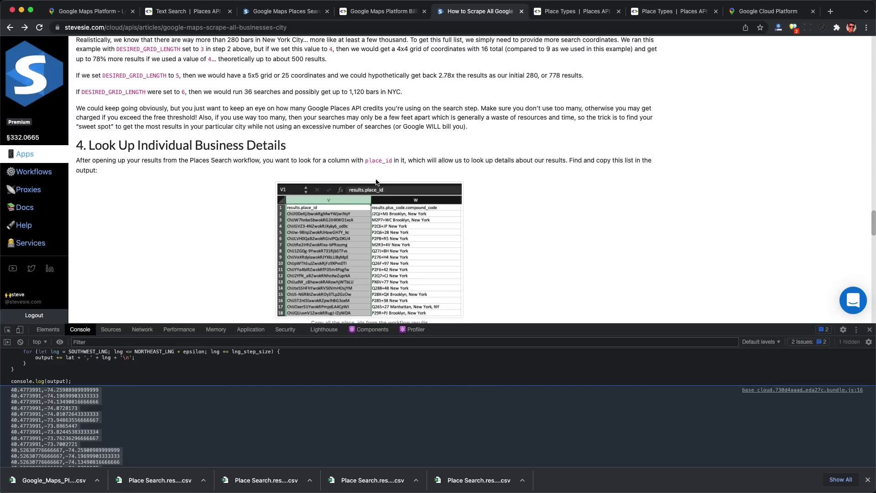
drag(286, 137, 91, 138)
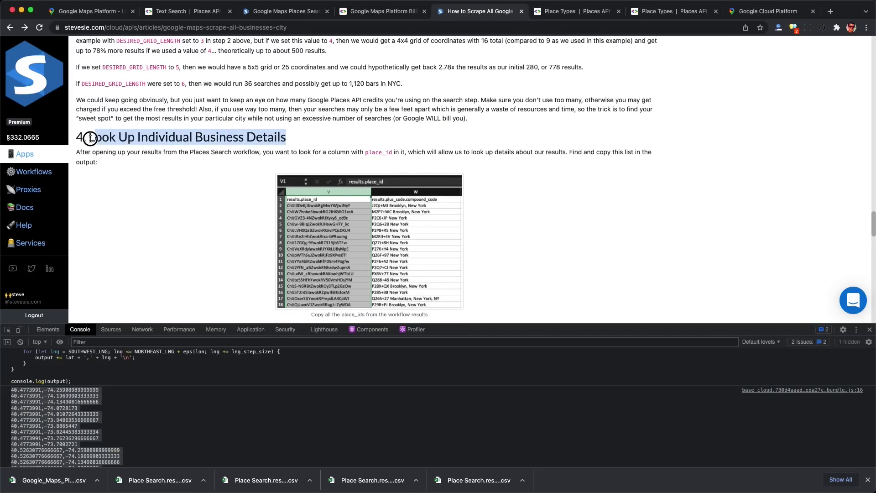
click(90, 139)
Step: Scroll the guide down to the BONUS 'Scrape Emails from Local Businesses' section
scroll(326, 244, down, 6)
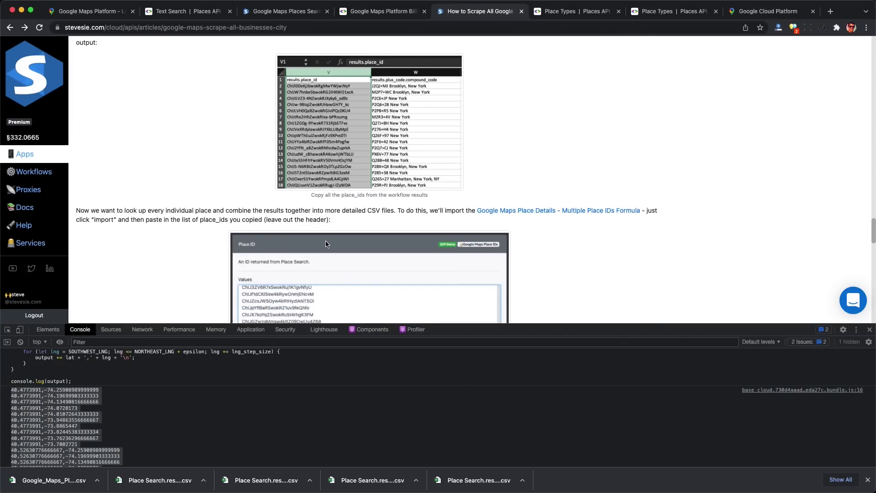
scroll(303, 248, down, 13)
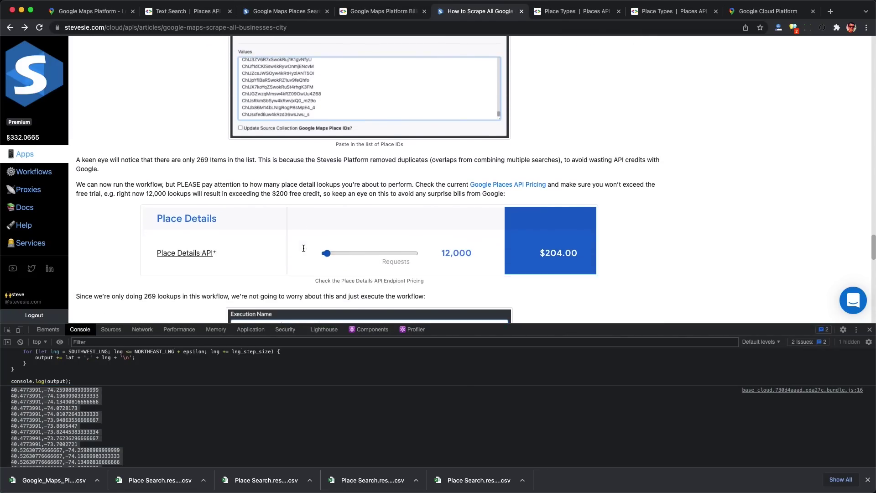
scroll(303, 250, down, 2)
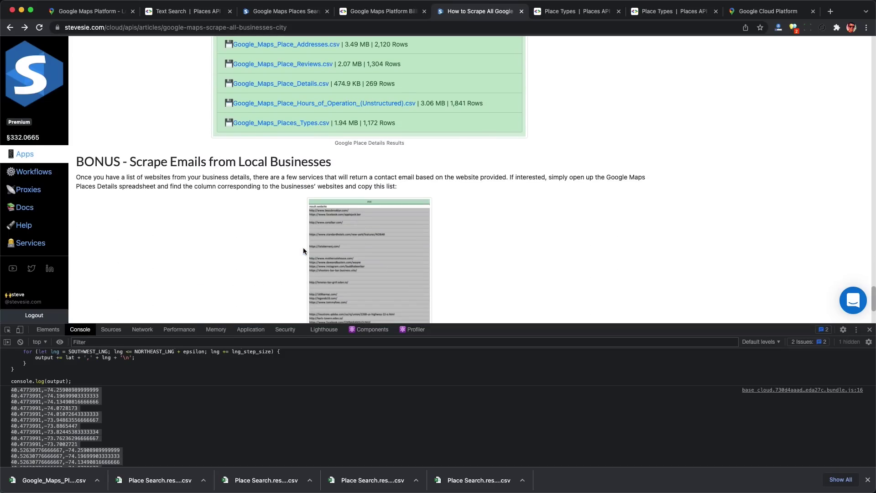
scroll(303, 250, up, 3)
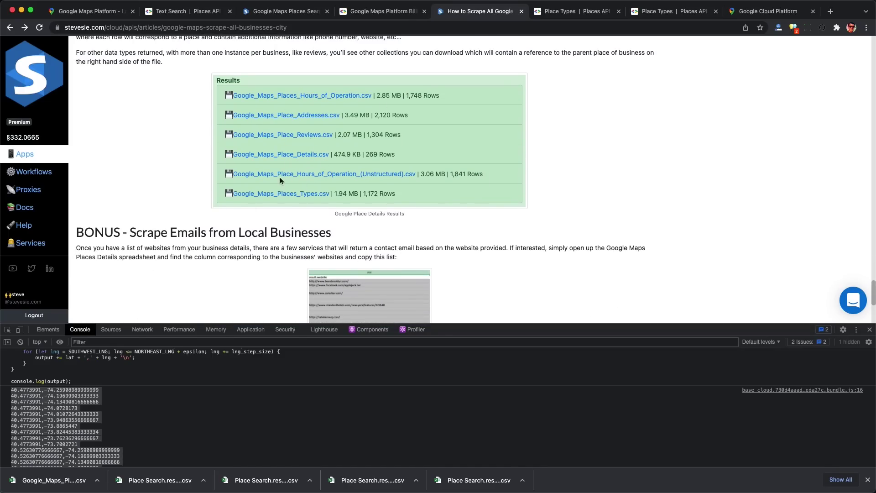
scroll(309, 206, down, 5)
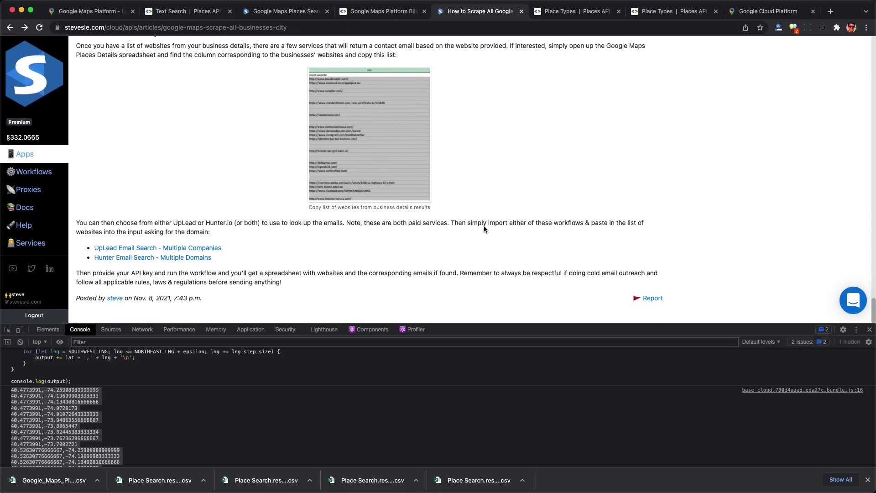
scroll(484, 225, up, 2)
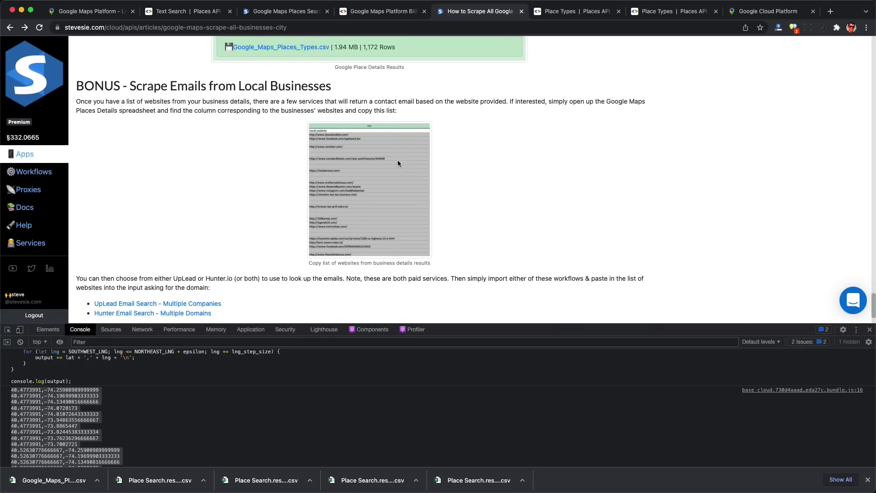
drag(128, 88, 341, 90)
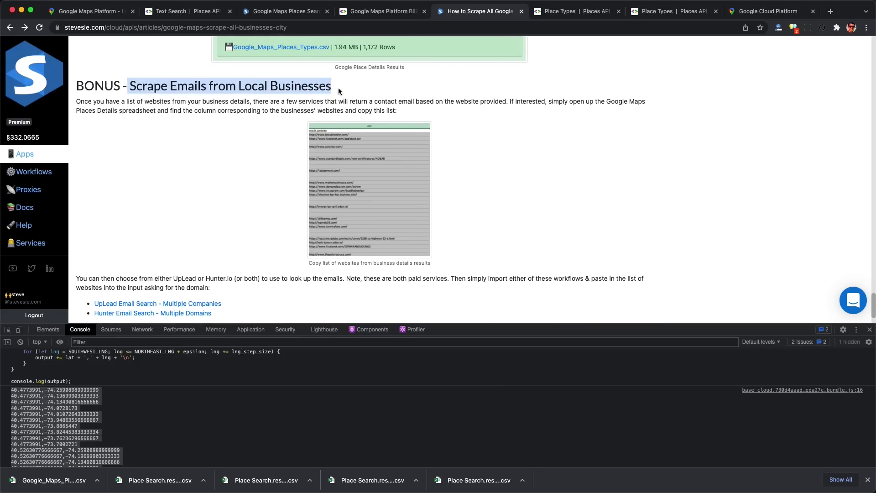
click(338, 91)
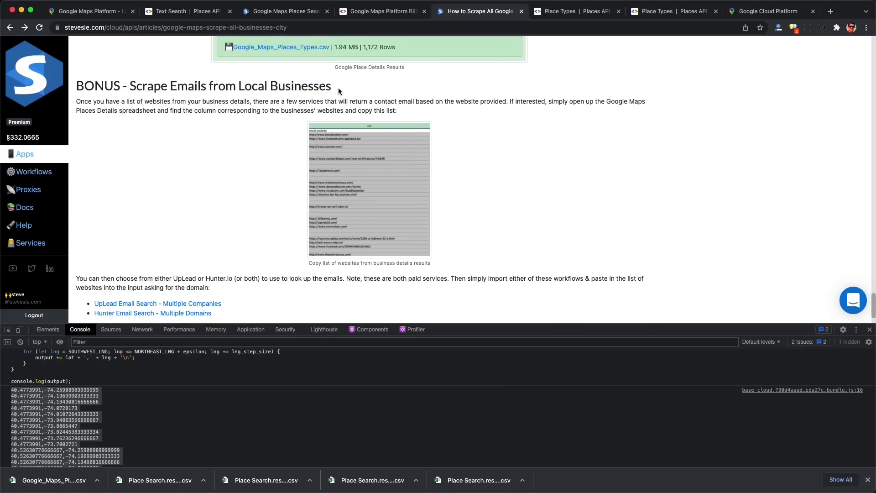